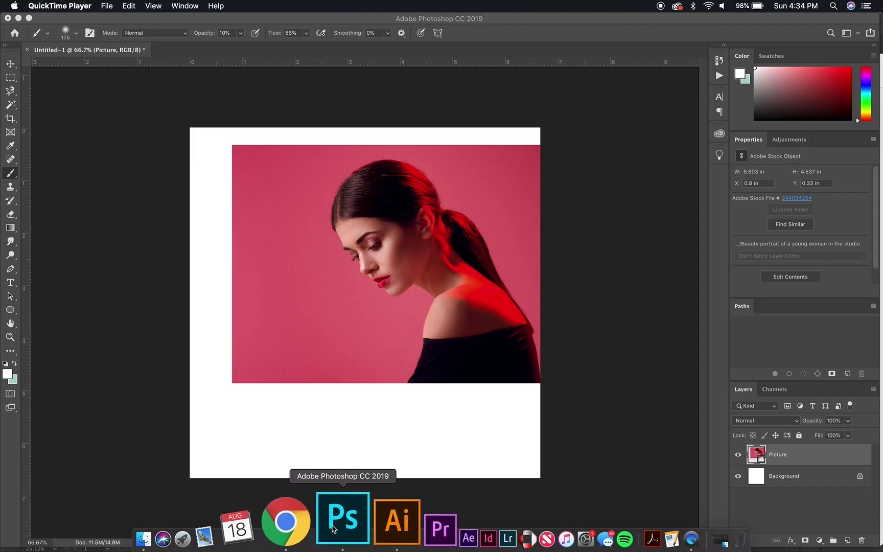
# Step: Switch from Photoshop to Chrome, where the Instagram gallery of surreal portraits is open
pyautogui.click(303, 521)
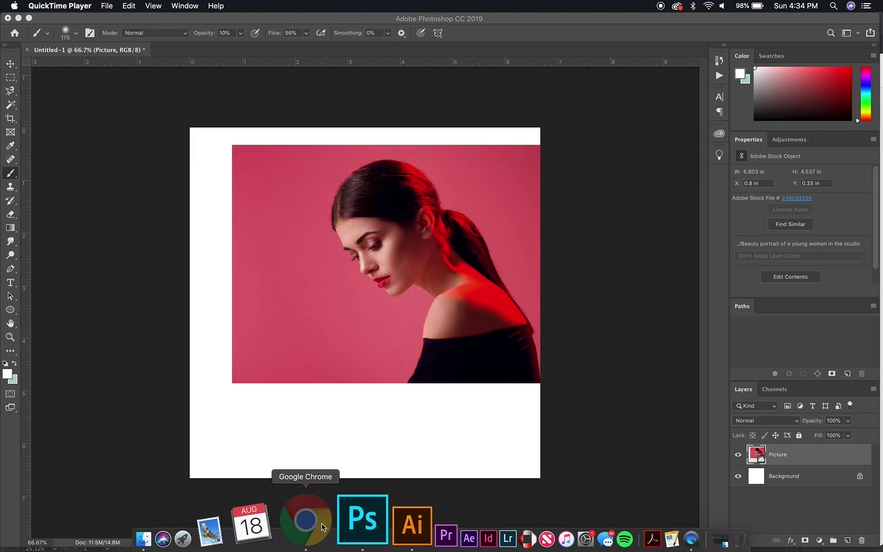
pyautogui.scroll(5, 279, 238)
pyautogui.scroll(5, 278, 237)
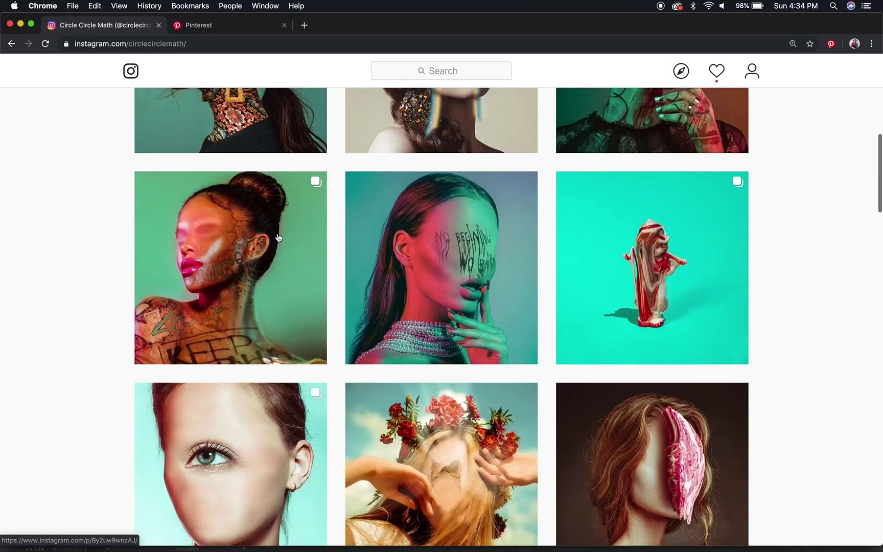
pyautogui.scroll(5, 278, 238)
pyautogui.click(421, 263)
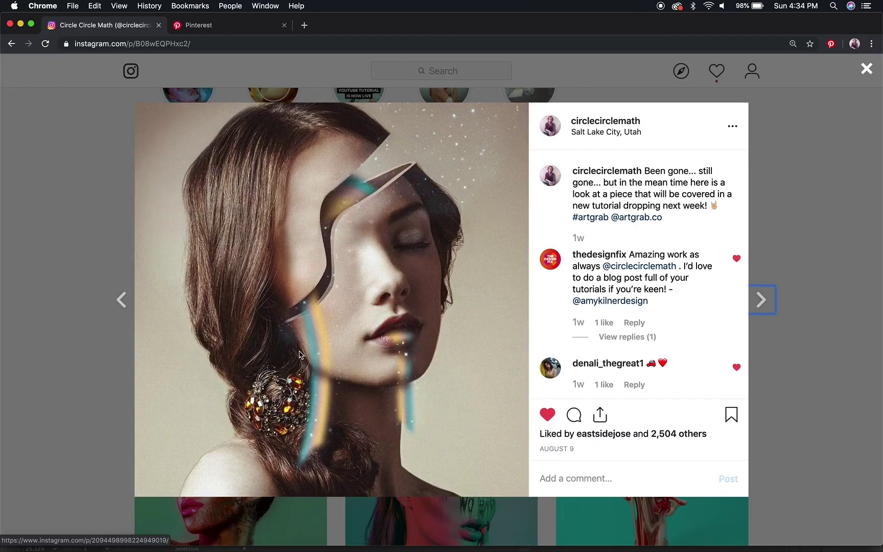
pyautogui.click(779, 336)
pyautogui.scroll(-5, 779, 335)
pyautogui.scroll(-5, 779, 336)
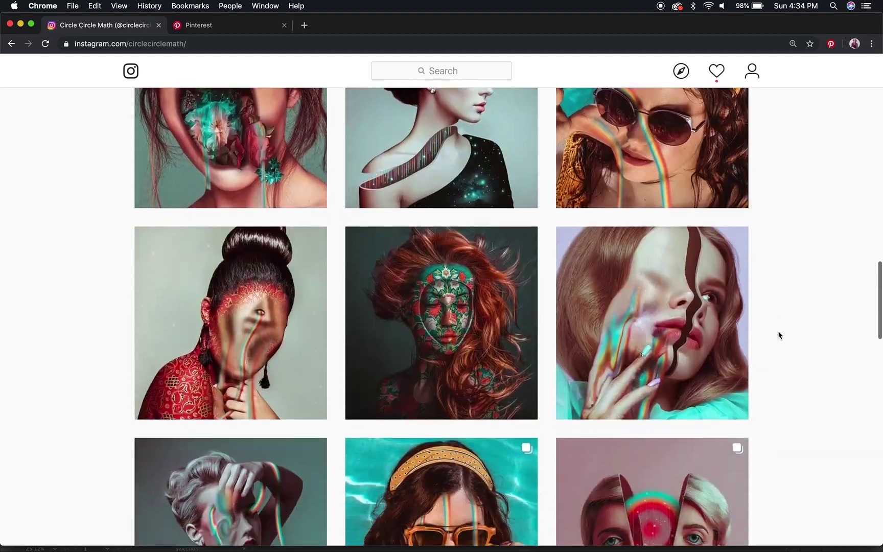
pyautogui.click(283, 352)
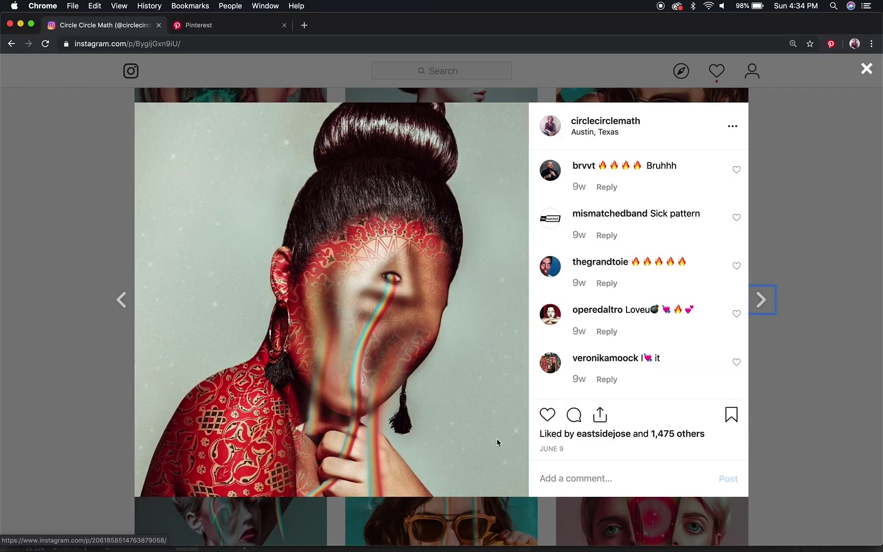
pyautogui.click(817, 407)
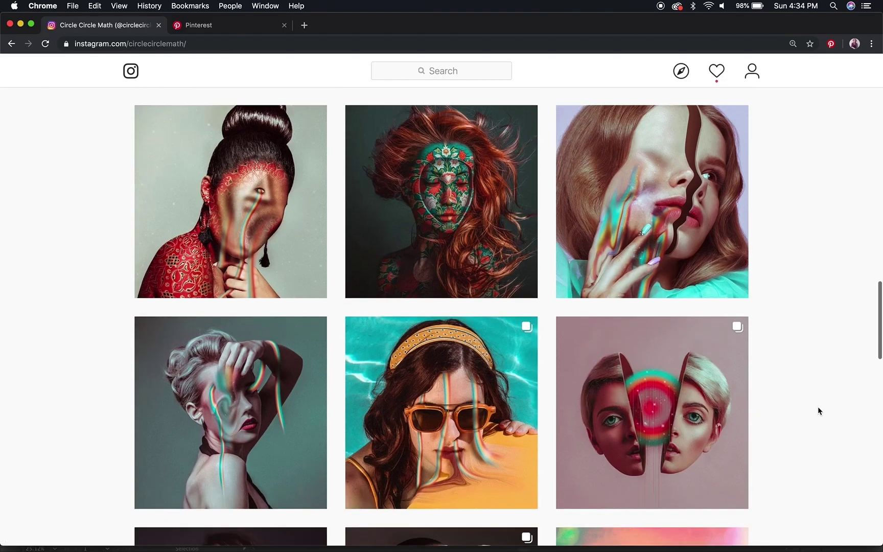
pyautogui.scroll(-1, 817, 407)
pyautogui.scroll(-3, 652, 387)
pyautogui.scroll(-3, 652, 387)
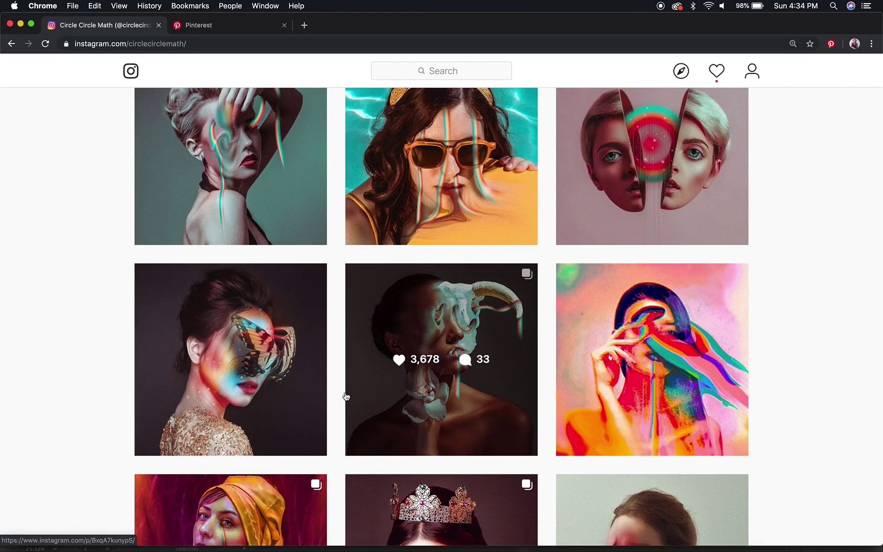
pyautogui.scroll(-2, 345, 394)
pyautogui.scroll(-2, 348, 394)
pyautogui.scroll(-2, 347, 393)
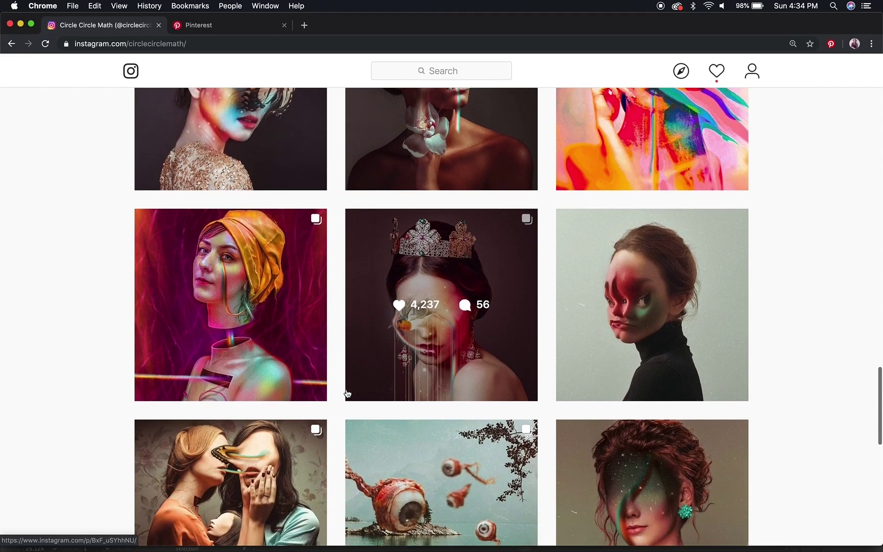
pyautogui.scroll(-2, 348, 393)
pyautogui.scroll(-1, 347, 393)
pyautogui.scroll(-1, 347, 393)
pyautogui.scroll(-1, 347, 394)
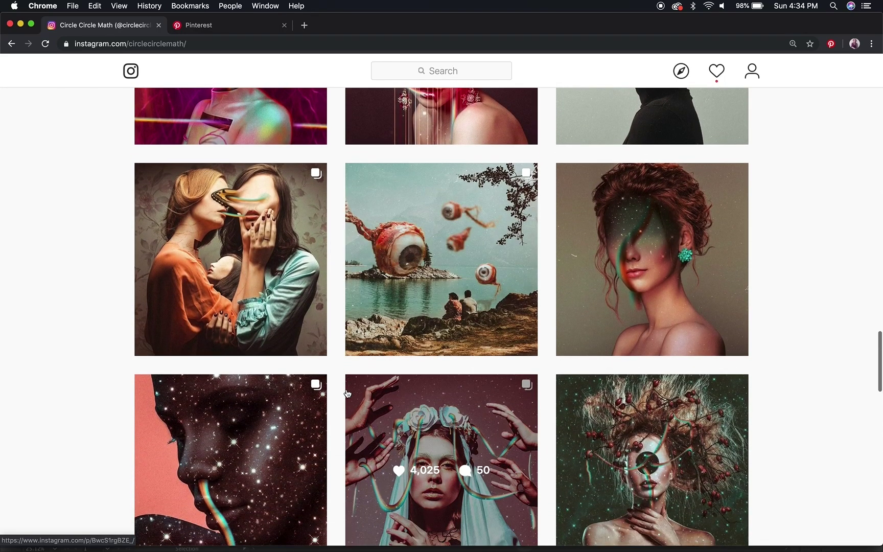
pyautogui.scroll(-1, 347, 393)
pyautogui.scroll(-1, 347, 393)
pyautogui.scroll(-2, 347, 394)
pyautogui.scroll(-3, 347, 393)
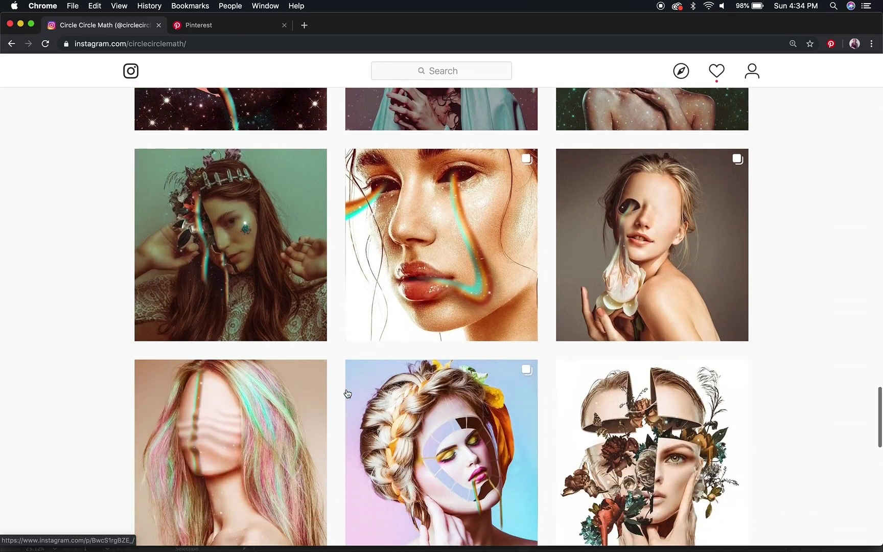
pyautogui.scroll(-3, 347, 394)
pyautogui.scroll(-1, 347, 393)
pyautogui.scroll(-3, 347, 393)
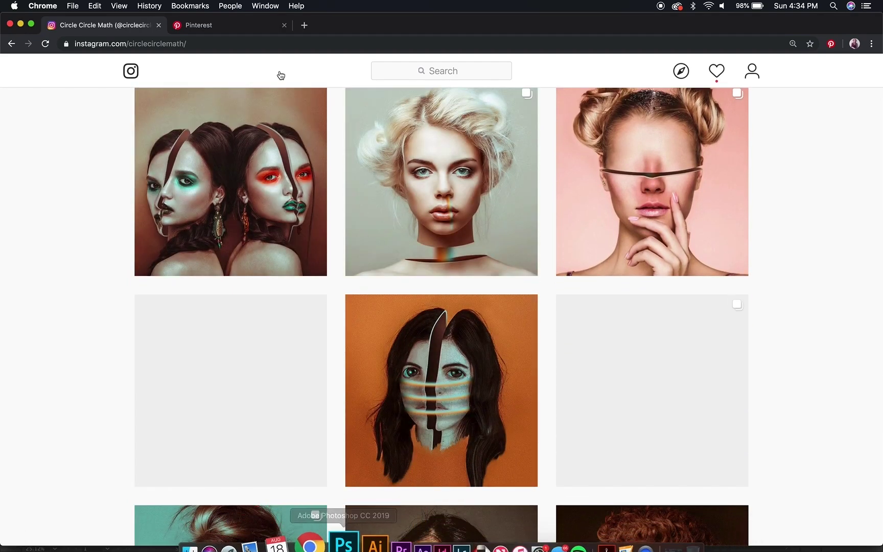
pyautogui.click(224, 26)
pyautogui.scroll(-5, 255, 203)
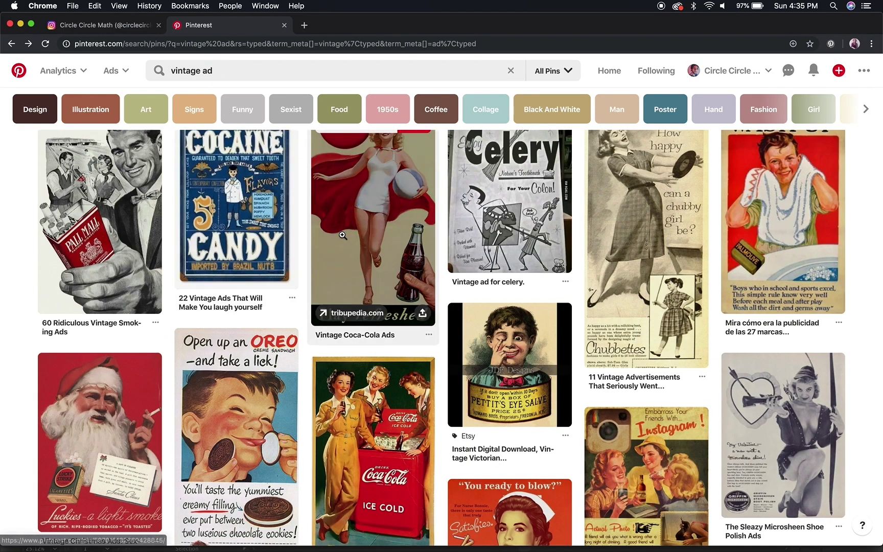
pyautogui.scroll(1, 342, 235)
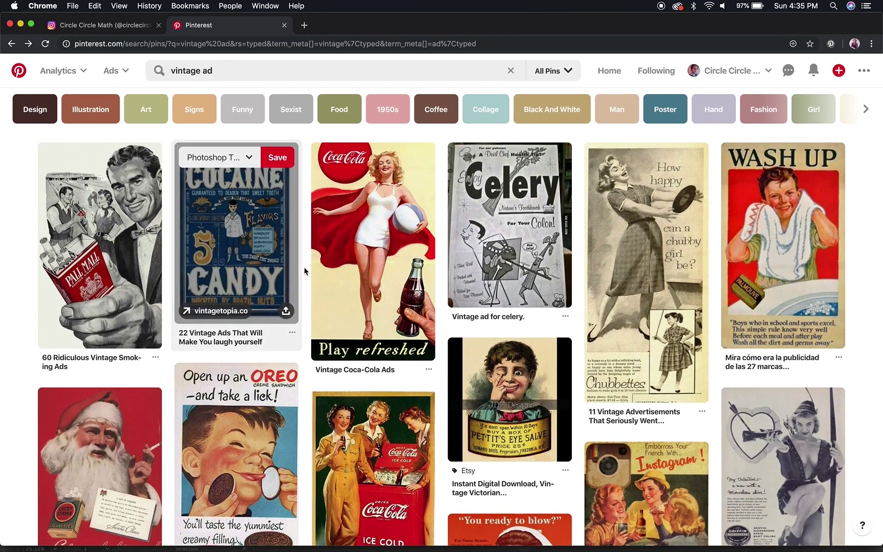
pyautogui.scroll(-1, 304, 272)
# Step: Search Pinterest for 'color palette art' instead of vintage ads, then screenshot the bird palette pin
pyautogui.click(229, 75)
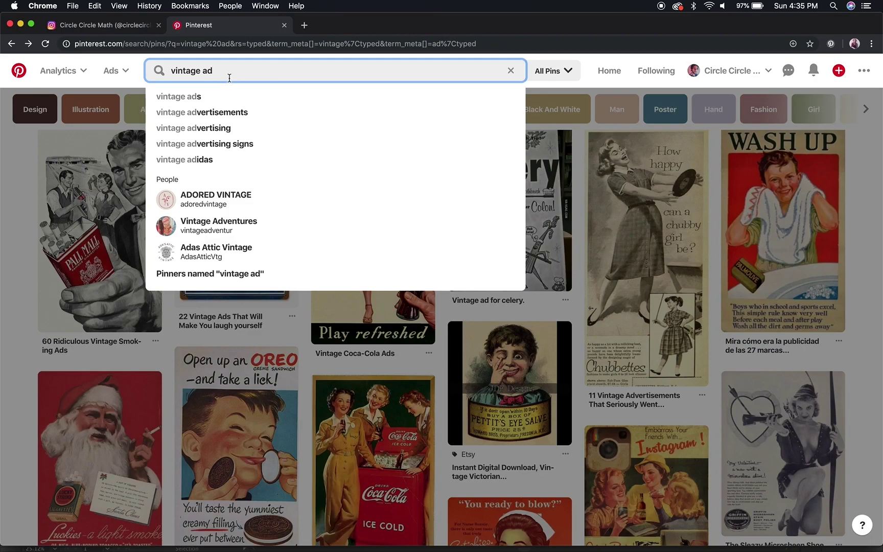
pyautogui.tripleClick(229, 77)
pyautogui.write('col')
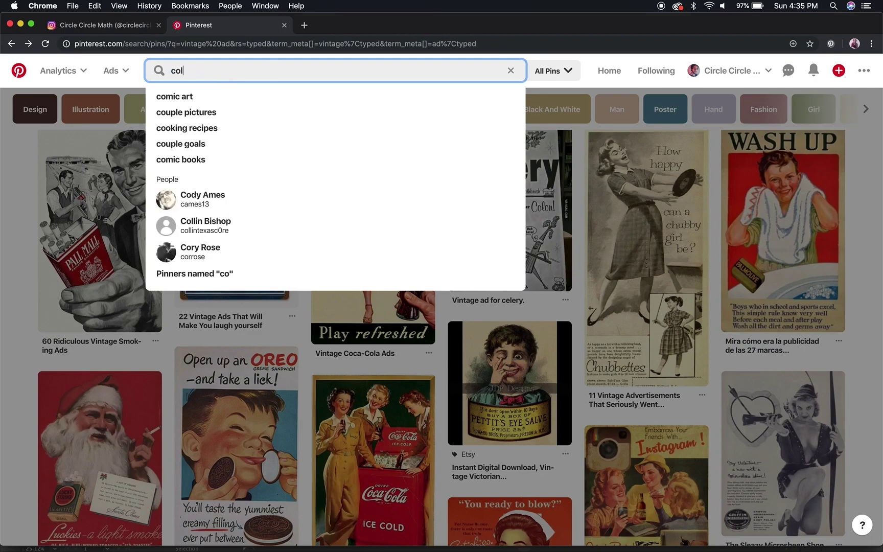
pyautogui.write('or pa')
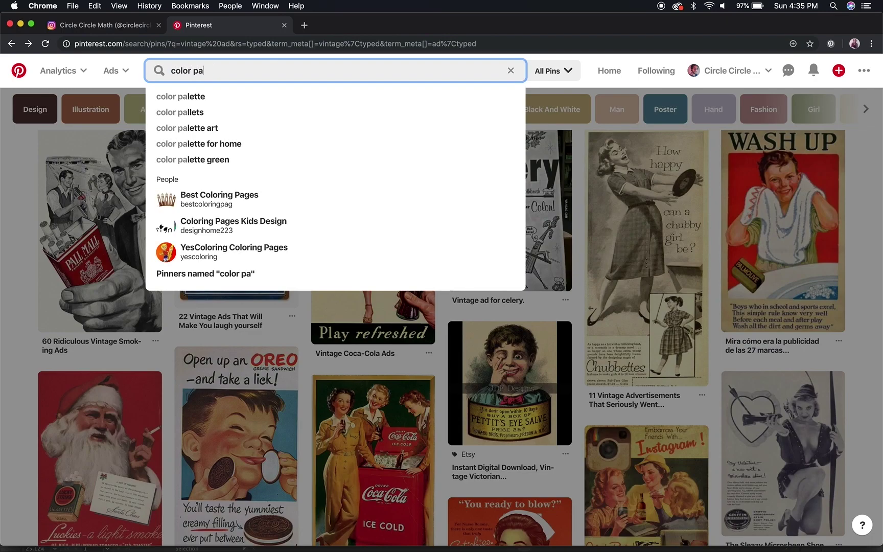
pyautogui.press('Down')
pyautogui.press('Down')
pyautogui.press('Down')
pyautogui.press('Return')
pyautogui.scroll(-1, 365, 301)
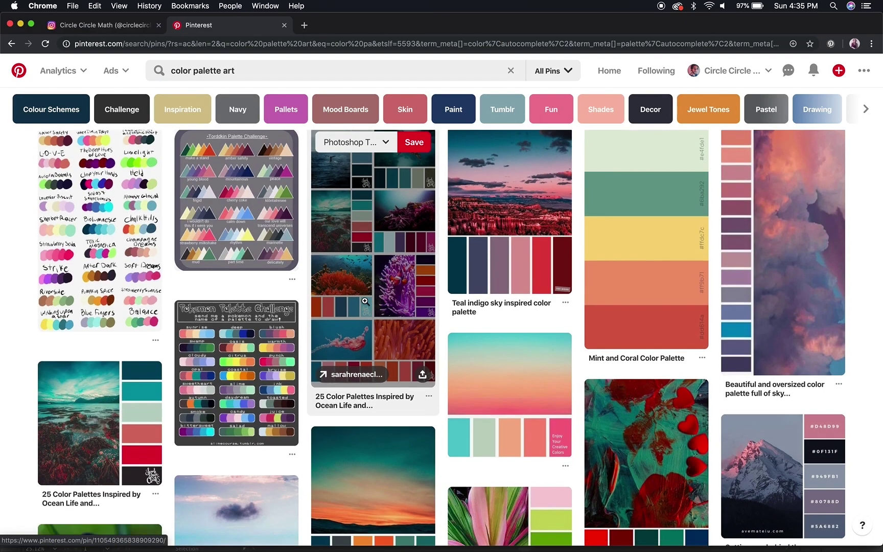
pyautogui.scroll(-5, 364, 301)
pyautogui.scroll(-4, 364, 301)
pyautogui.scroll(-5, 364, 301)
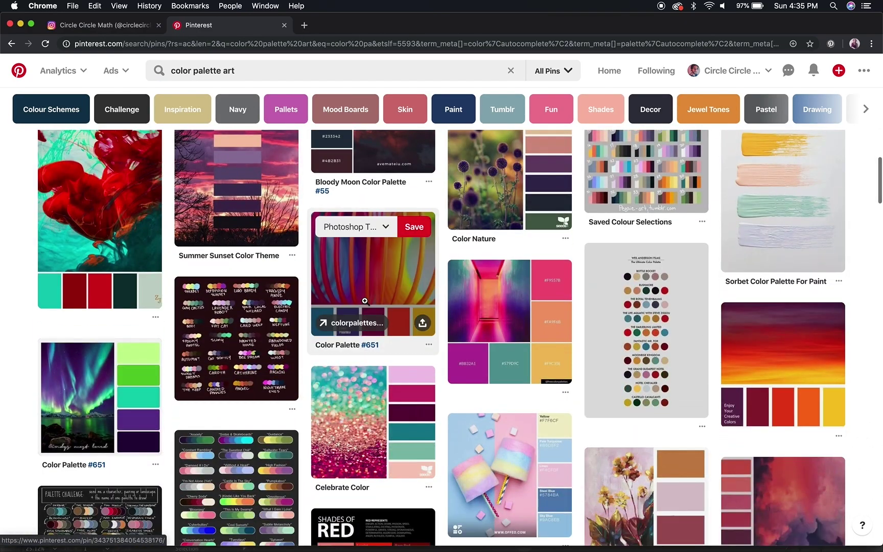
pyautogui.scroll(3, 364, 301)
pyautogui.scroll(1, 365, 300)
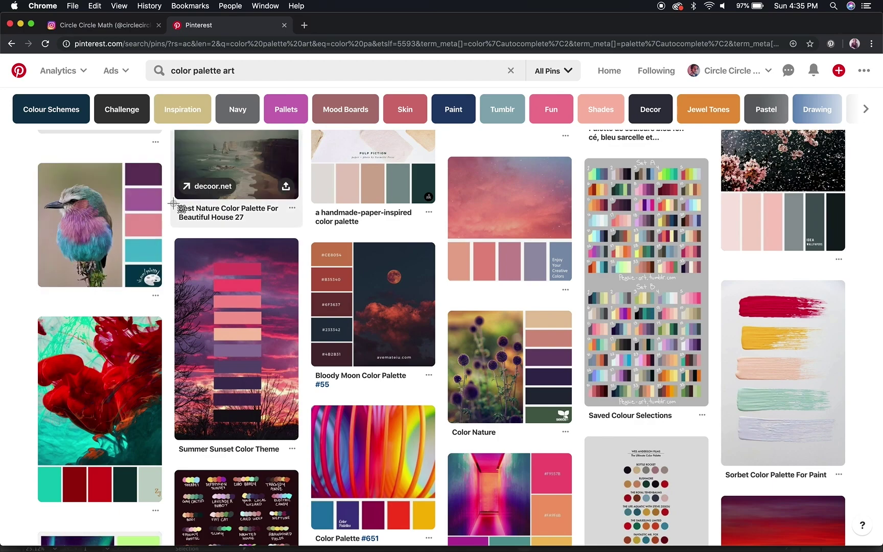
pyautogui.press('super+shift+4')
pyautogui.moveTo(105, 167)
pyautogui.mouseDown()
pyautogui.moveTo(130, 186)
pyautogui.moveTo(163, 287)
pyautogui.mouseUp()
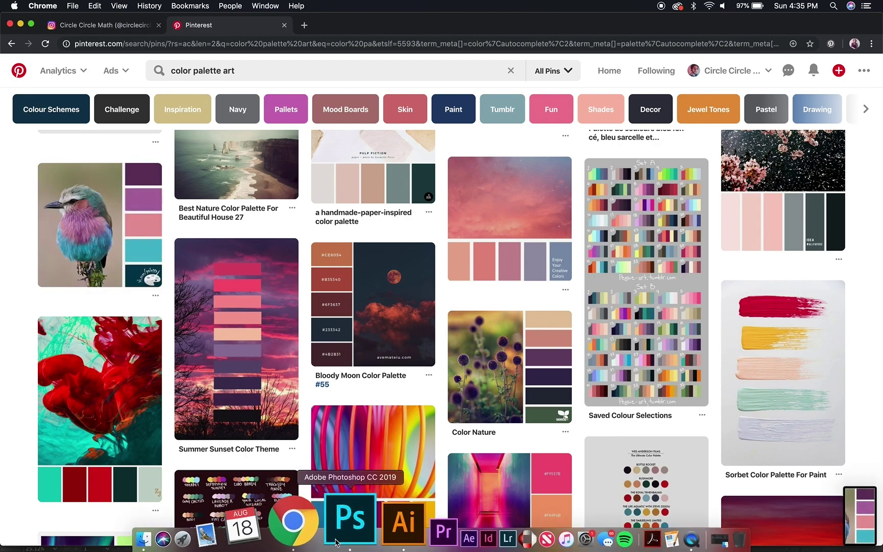
# Step: Browse the Desktop screenshots in Finder, previewing down to the 4.24.20 PM palette
pyautogui.click(352, 539)
pyautogui.scroll(5, 305, 241)
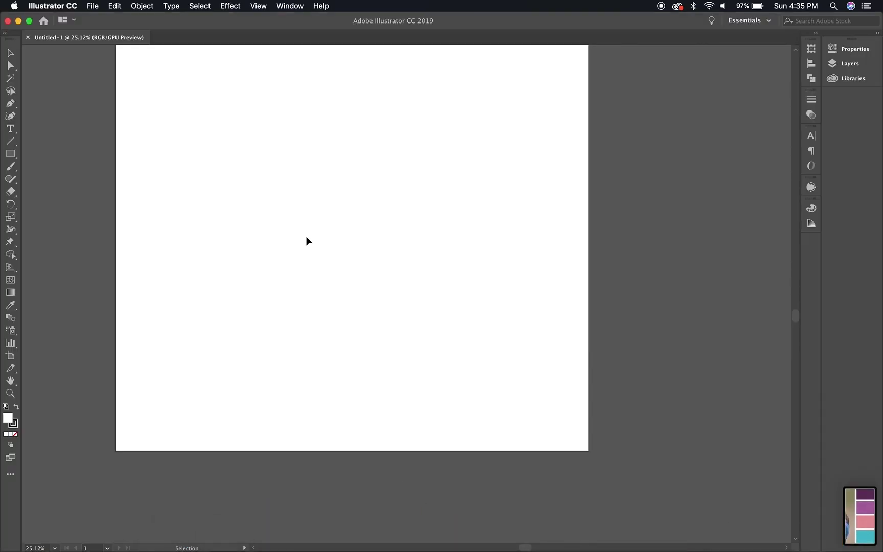
pyautogui.click(222, 524)
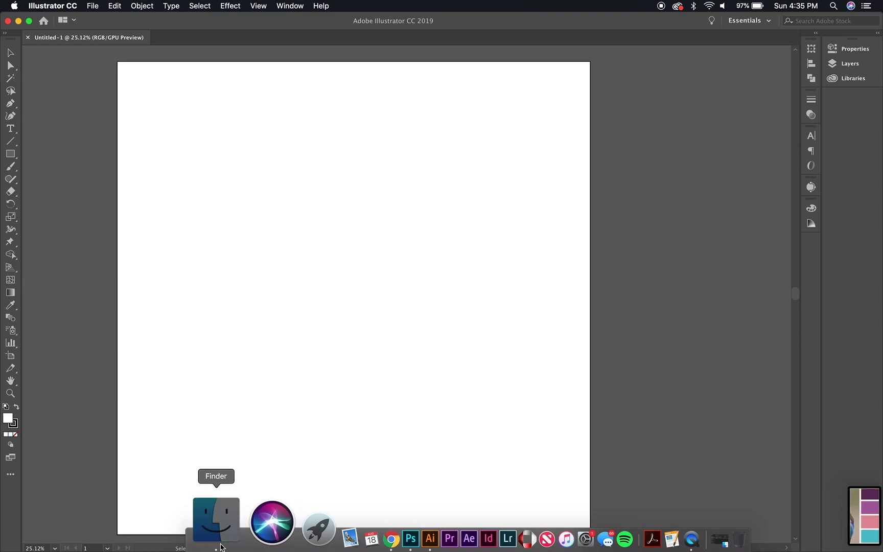
pyautogui.click(231, 251)
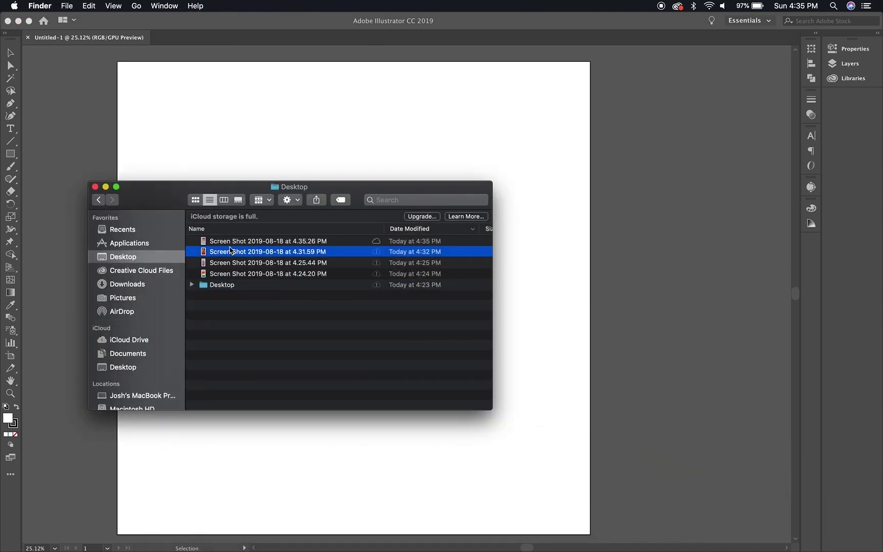
pyautogui.press('space')
pyautogui.press('Down')
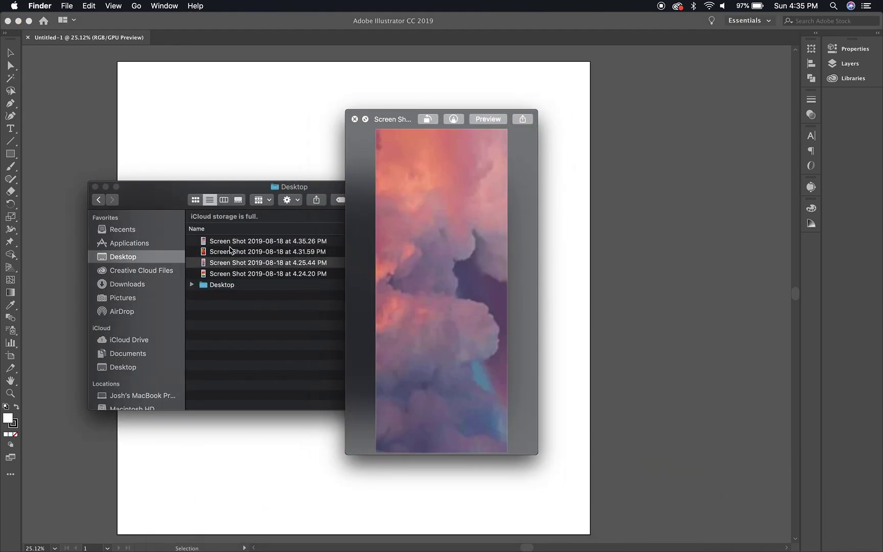
pyautogui.press('Down')
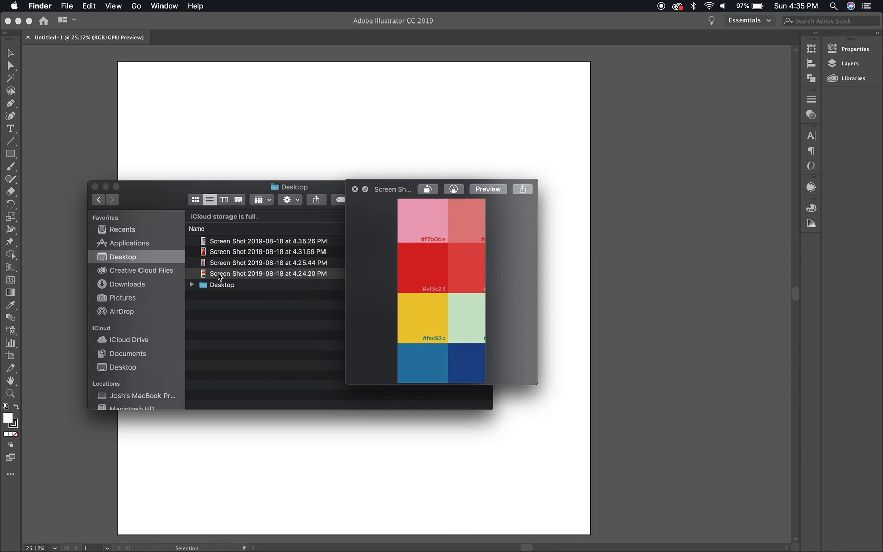
# Step: Place the multicolour palette and Coca-Cola ad screenshots on the Illustrator artboard
pyautogui.moveTo(219, 277); pyautogui.dragTo(578, 263)
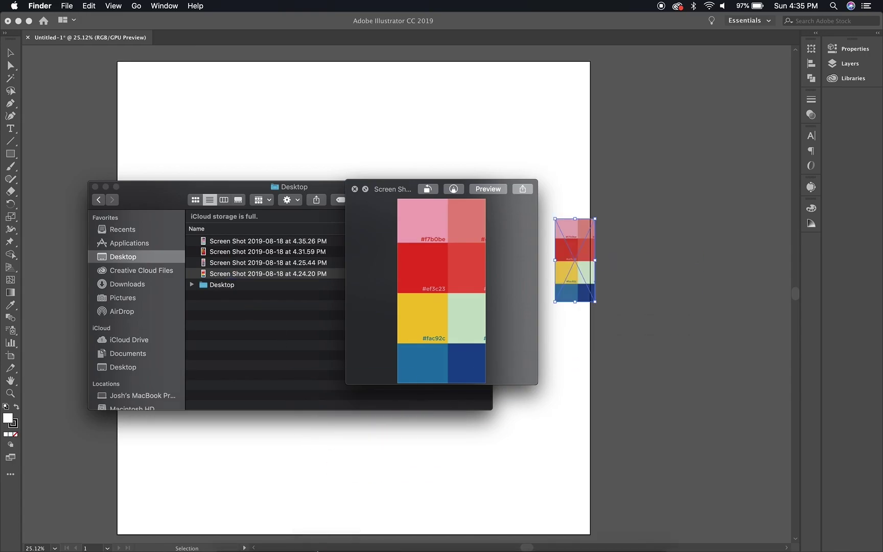
pyautogui.click(226, 242)
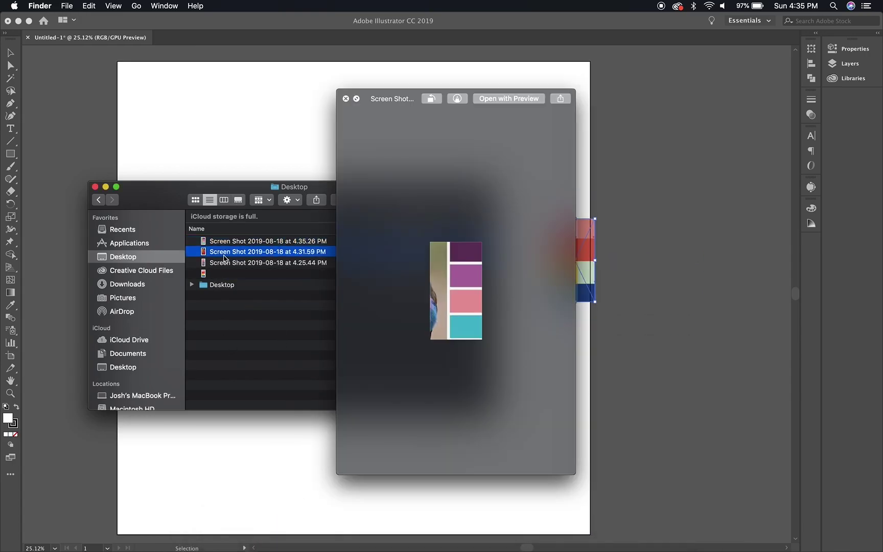
pyautogui.moveTo(225, 253); pyautogui.dragTo(277, 126)
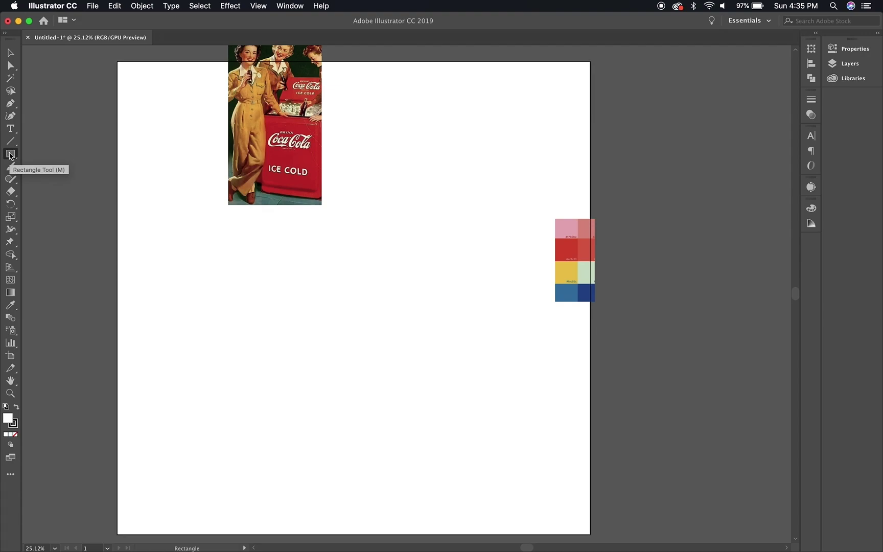
# Step: Draw a small wide rectangle and fill it with the swatch image's pink
pyautogui.click(11, 155)
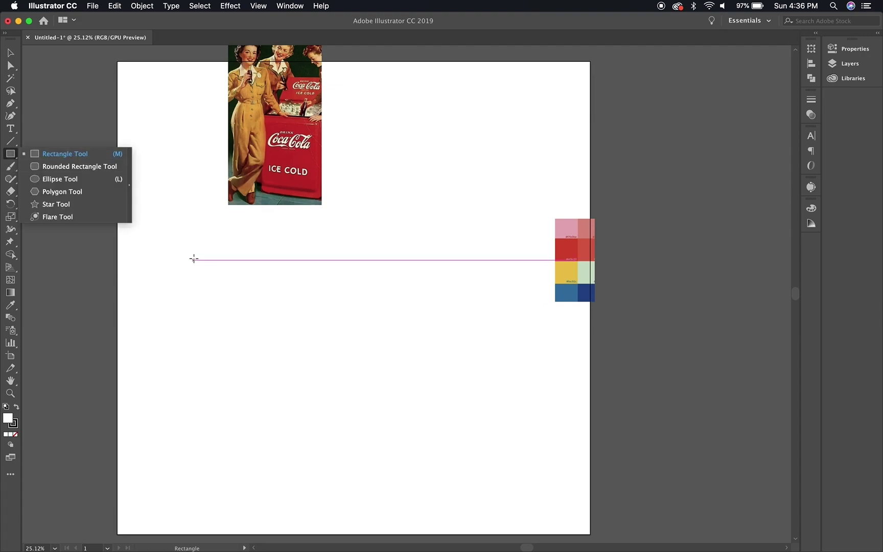
pyautogui.moveTo(193, 260); pyautogui.dragTo(246, 273)
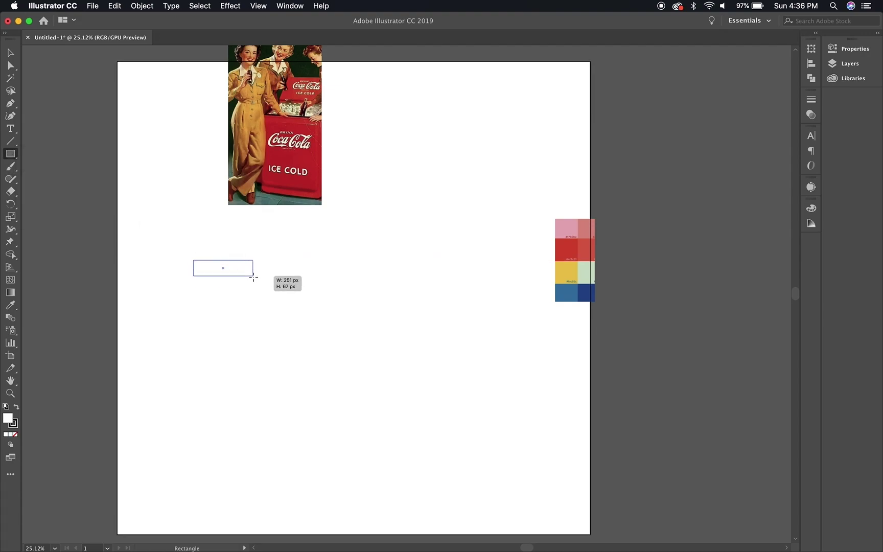
pyautogui.moveTo(245, 273); pyautogui.dragTo(257, 277)
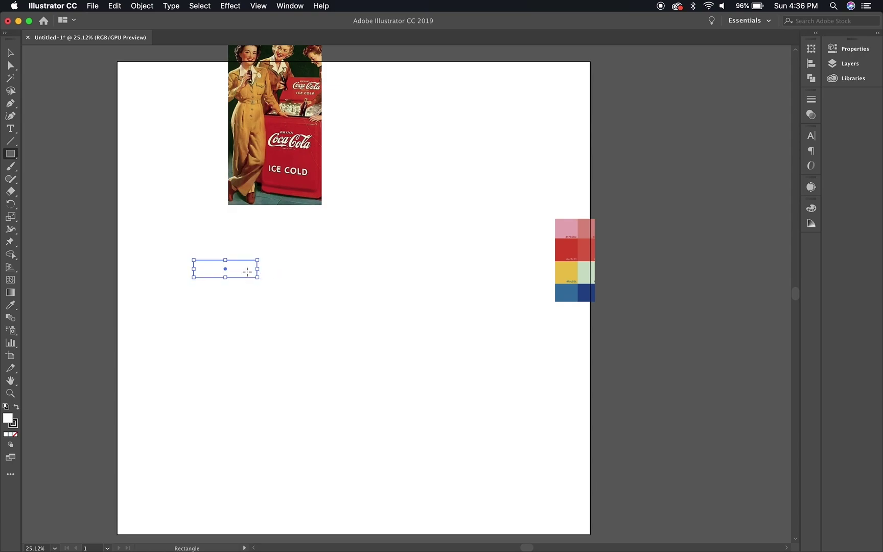
pyautogui.press('i')
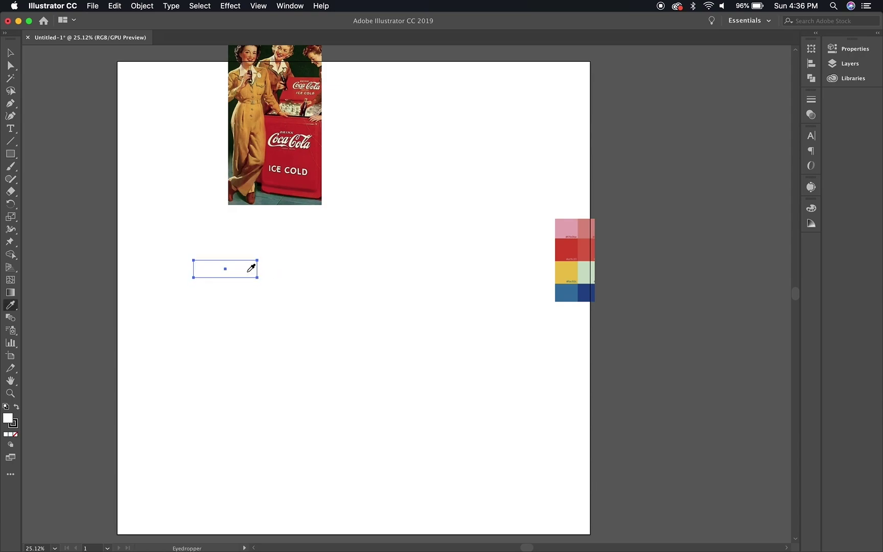
pyautogui.click(567, 230)
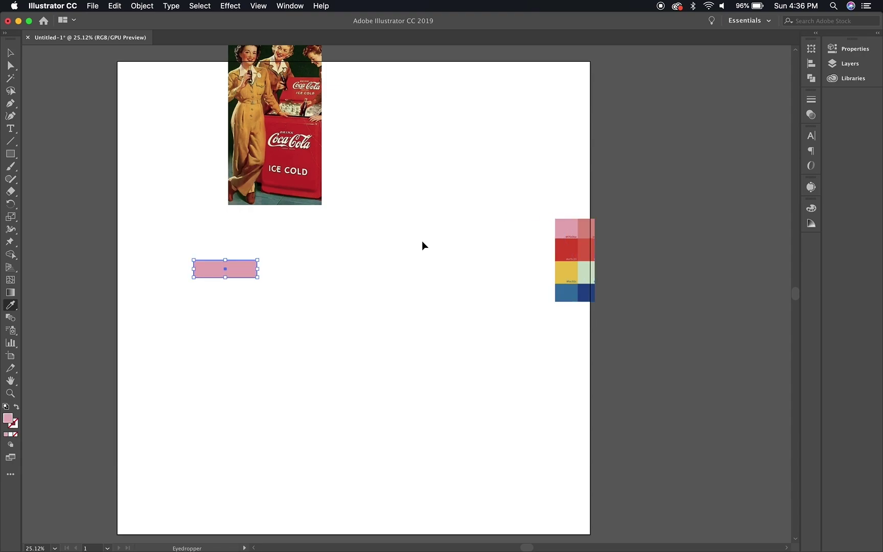
# Step: Try placing a copy of the pink bar below it, then undo the misplaced copy
pyautogui.press('v')
pyautogui.click(291, 257)
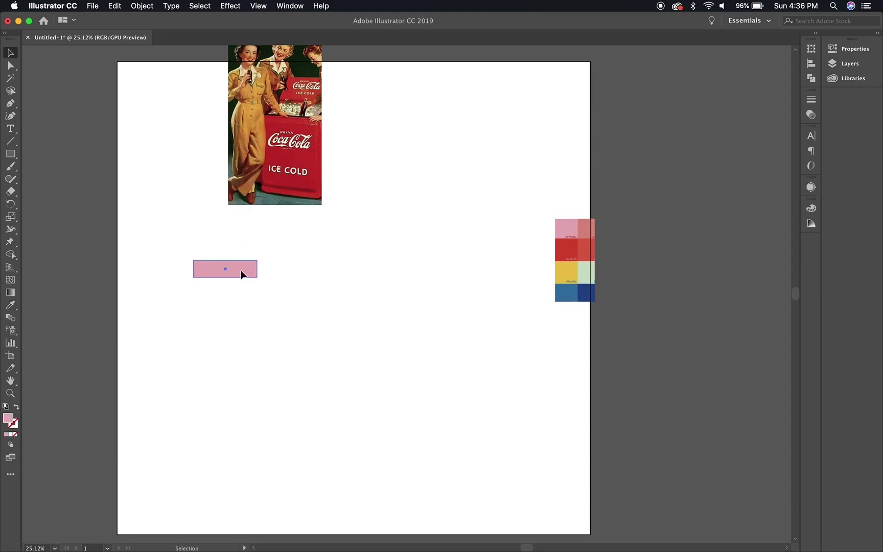
pyautogui.keyDown('alt'); pyautogui.moveTo(241, 272); pyautogui.dragTo(240, 292); pyautogui.keyUp('alt')
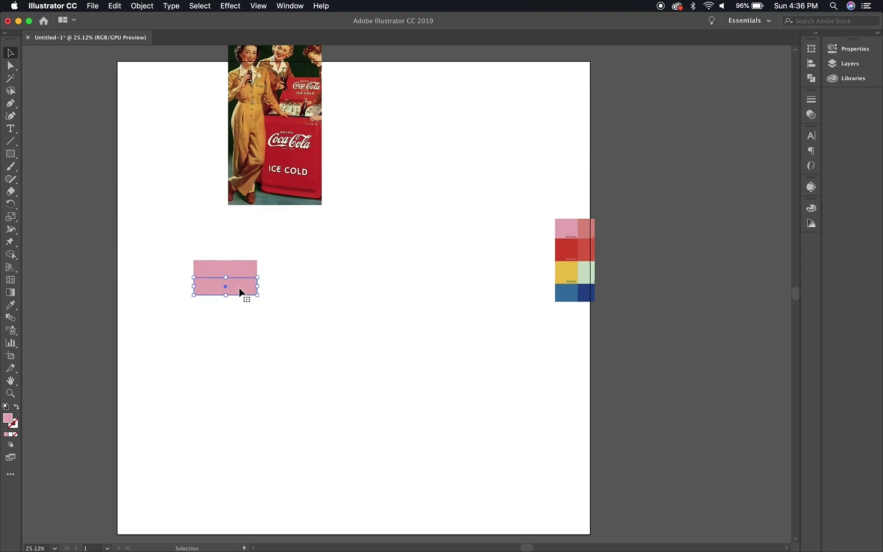
pyautogui.press('super+z')
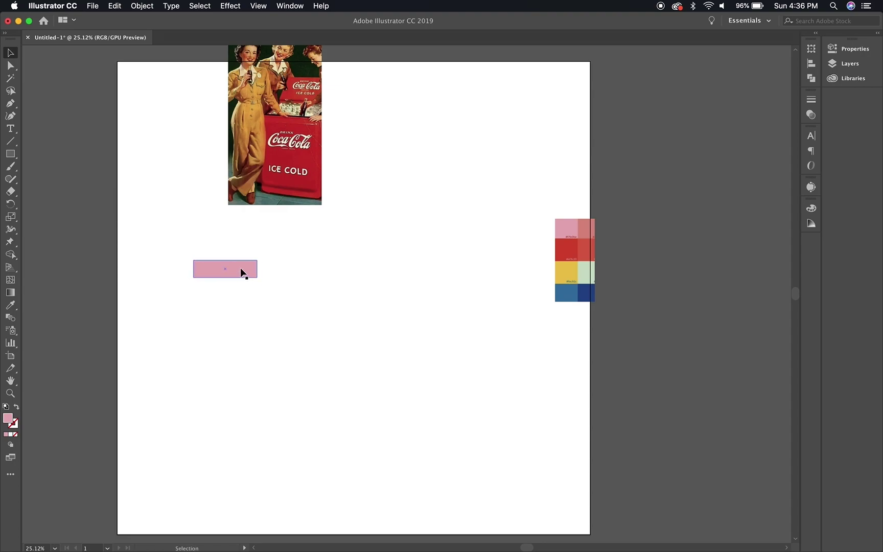
# Step: Duplicate the pink bar directly beneath itself and fill the copy with the swatch's red
pyautogui.keyDown('alt'); pyautogui.keyDown('shift'); pyautogui.moveTo(242, 274); pyautogui.dragTo(242, 288); pyautogui.keyUp('shift'); pyautogui.keyUp('alt')
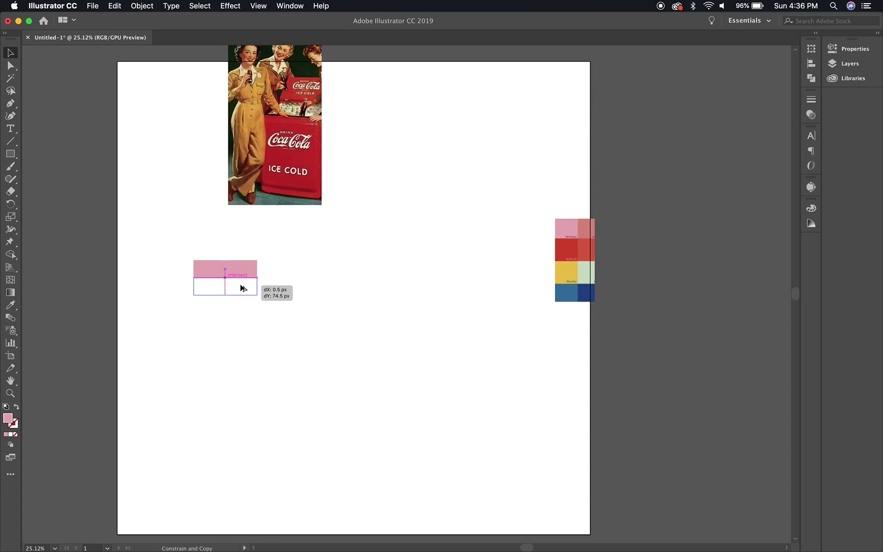
pyautogui.keyDown('alt'); pyautogui.keyDown('shift'); pyautogui.moveTo(241, 288); pyautogui.dragTo(241, 291); pyautogui.keyUp('shift'); pyautogui.keyUp('alt')
pyautogui.press('i')
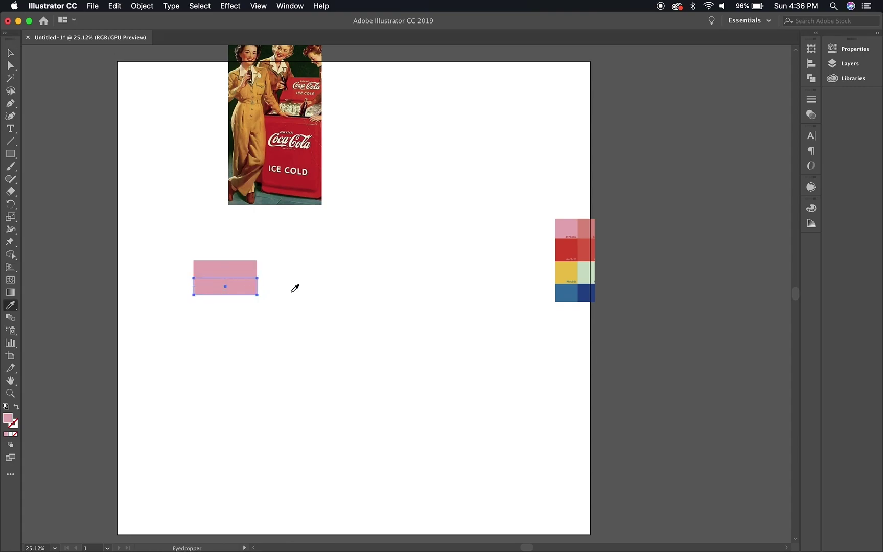
pyautogui.click(269, 190)
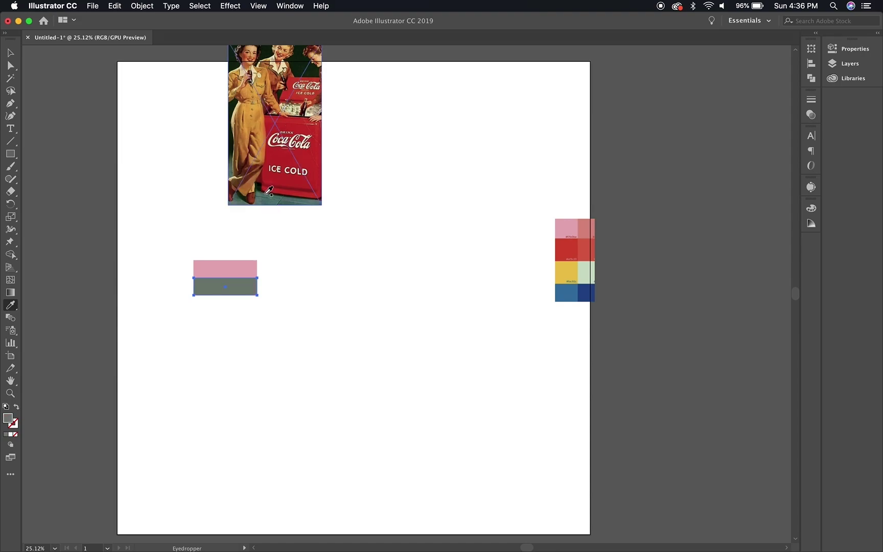
pyautogui.click(566, 246)
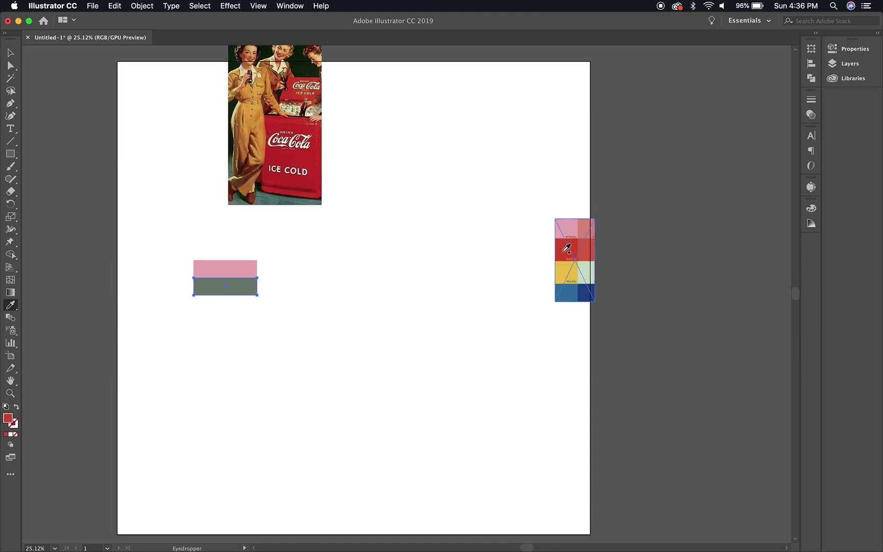
pyautogui.press('v')
# Step: Copy the red bar downward, repeat the copy, and undo the extra stripe
pyautogui.moveTo(254, 292); pyautogui.dragTo(245, 308)
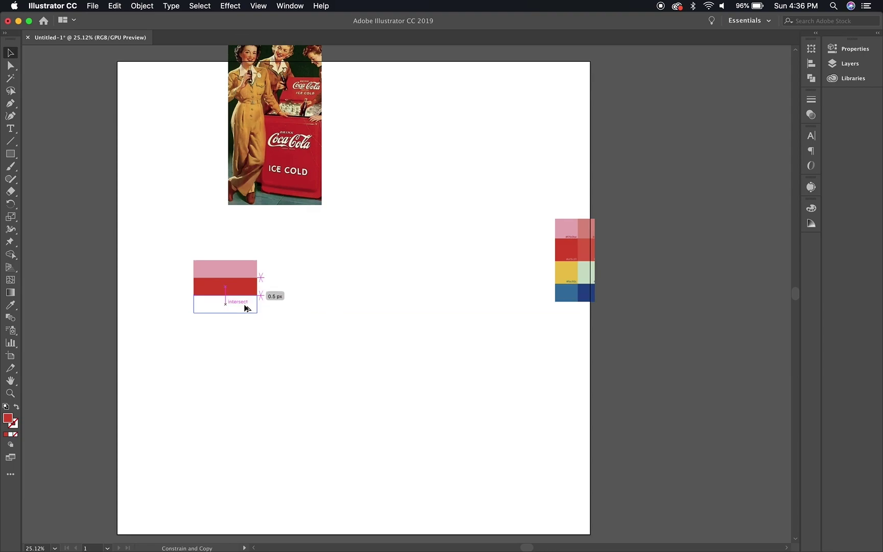
pyautogui.moveTo(245, 308); pyautogui.dragTo(245, 309)
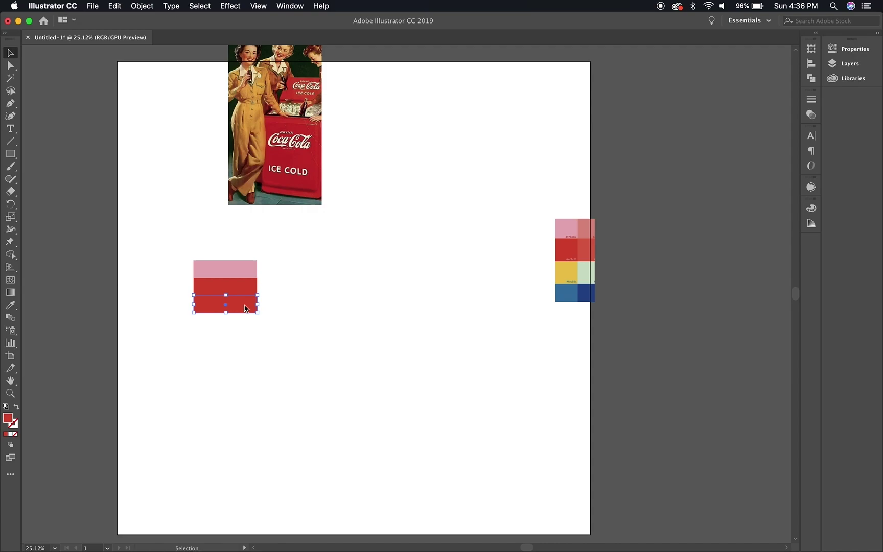
pyautogui.press('super+d')
pyautogui.press('super+d')
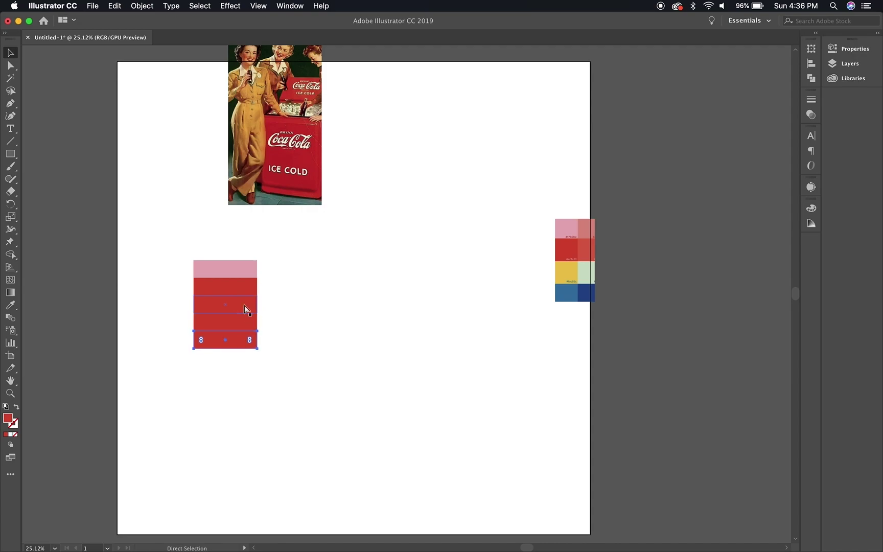
pyautogui.press('super+d')
pyautogui.press('super+z')
pyautogui.press('super+z')
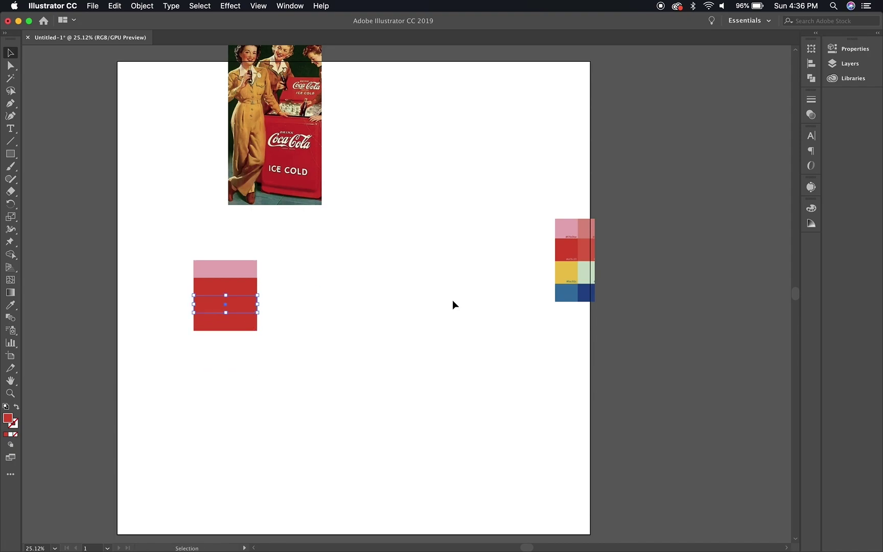
# Step: Fill the third stripe with the swatch's yellow and ready the bottom stripe for sampling
pyautogui.press('i')
pyautogui.click(562, 270)
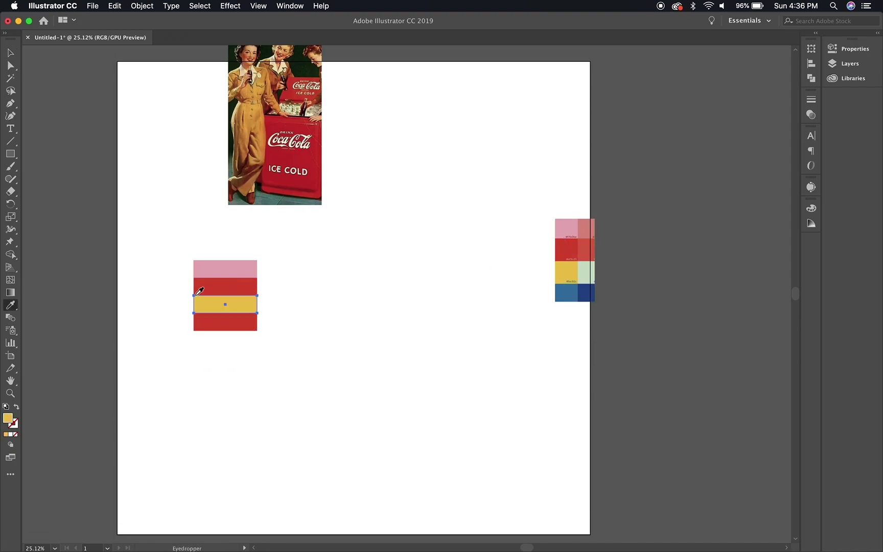
pyautogui.press('v')
pyautogui.click(209, 325)
pyautogui.press('i')
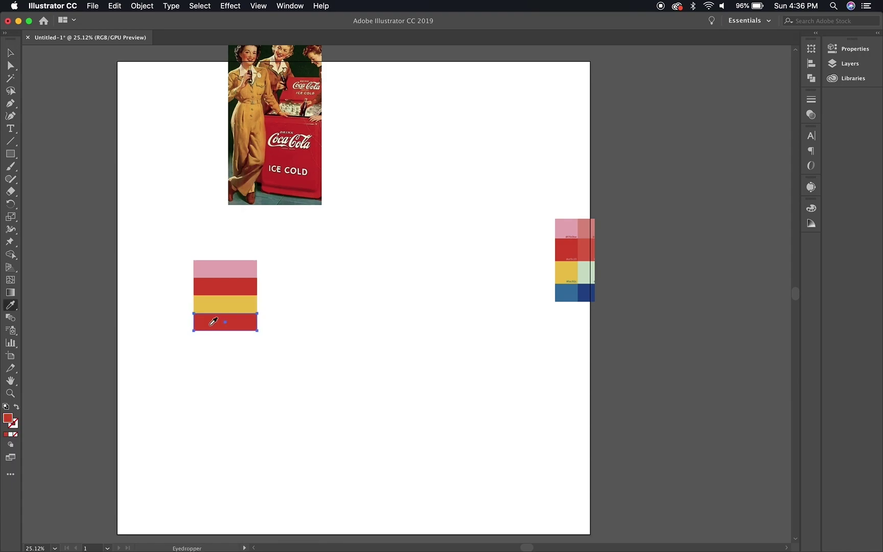
# Step: Fill the bottom stripe with the swatch's blue
pyautogui.click(572, 288)
pyautogui.press('v')
pyautogui.click(431, 268)
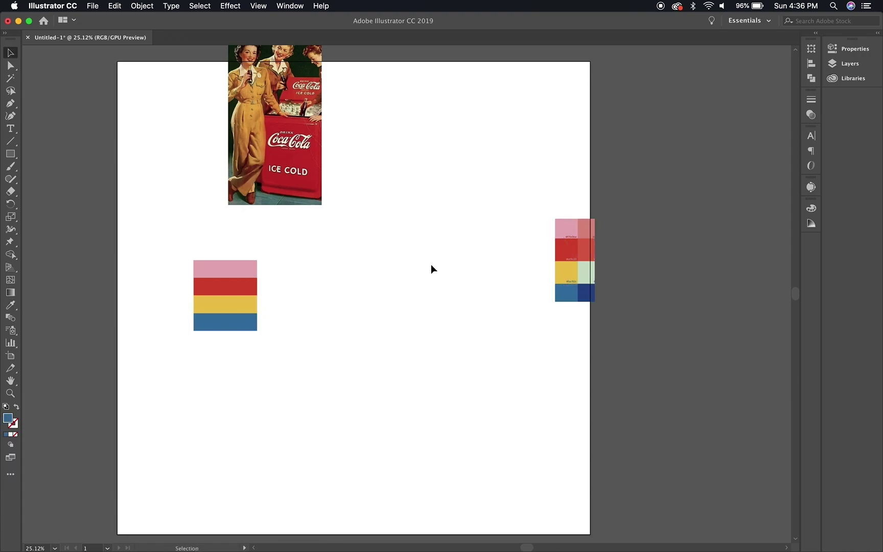
# Step: Delete the colour swatch image and the Coca-Cola photo from the artboard
pyautogui.moveTo(530, 214); pyautogui.dragTo(609, 315)
pyautogui.press('Delete')
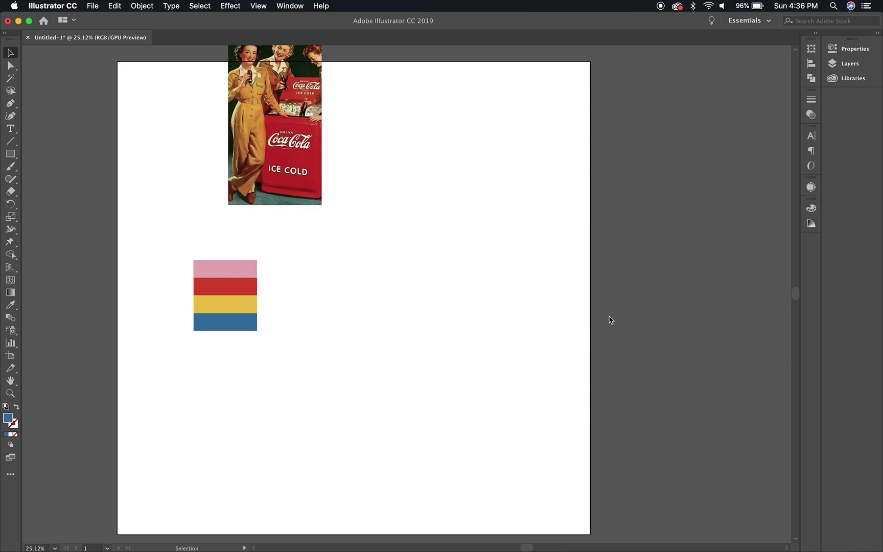
pyautogui.click(285, 179)
pyautogui.press('Delete')
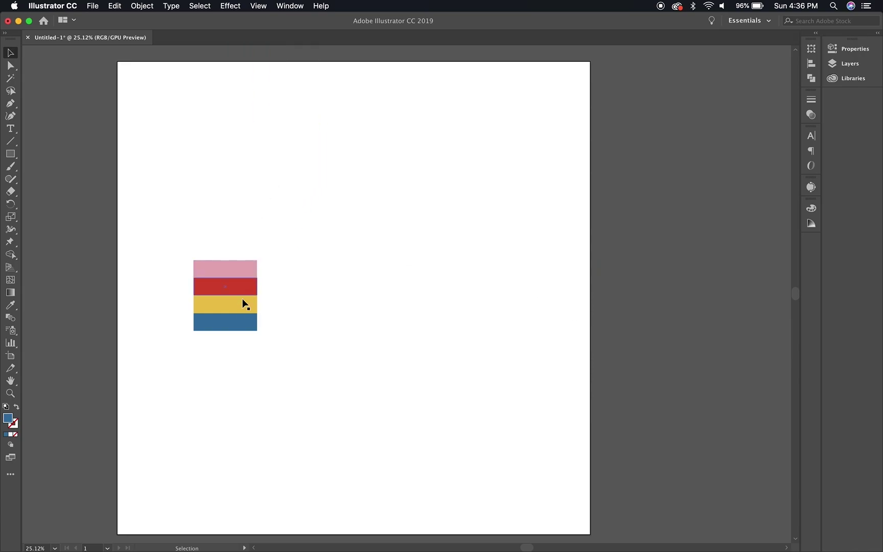
# Step: Move the blue stripe flush beneath the yellow one and select all four stripes
pyautogui.moveTo(235, 329); pyautogui.dragTo(235, 326)
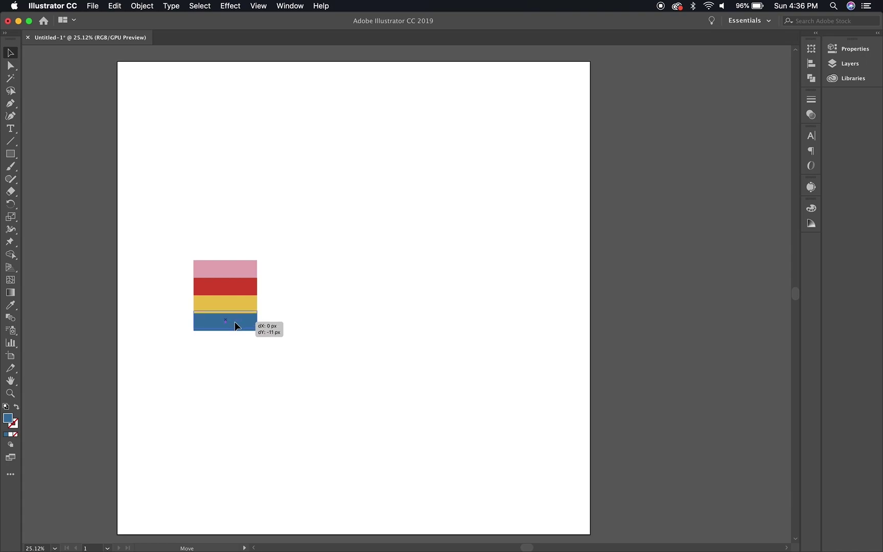
pyautogui.moveTo(234, 326); pyautogui.dragTo(235, 326)
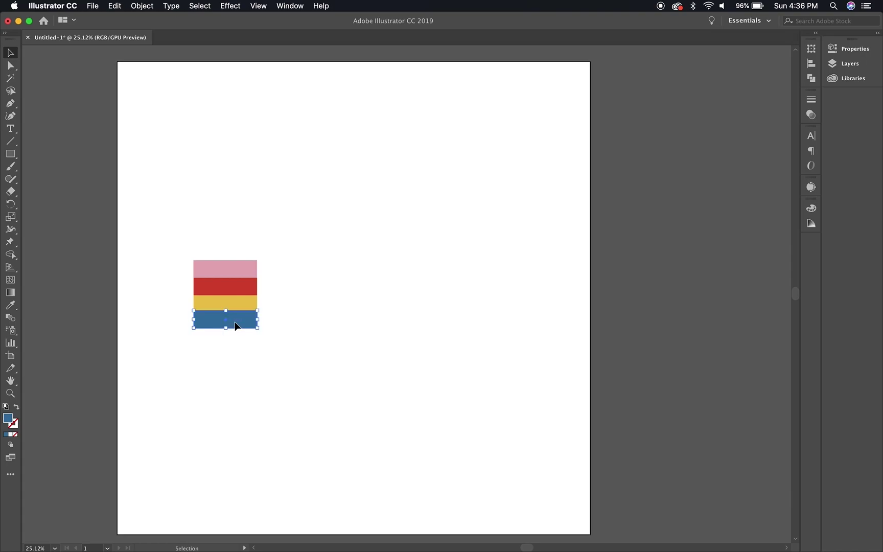
pyautogui.click(214, 239)
pyautogui.moveTo(213, 235); pyautogui.dragTo(257, 374)
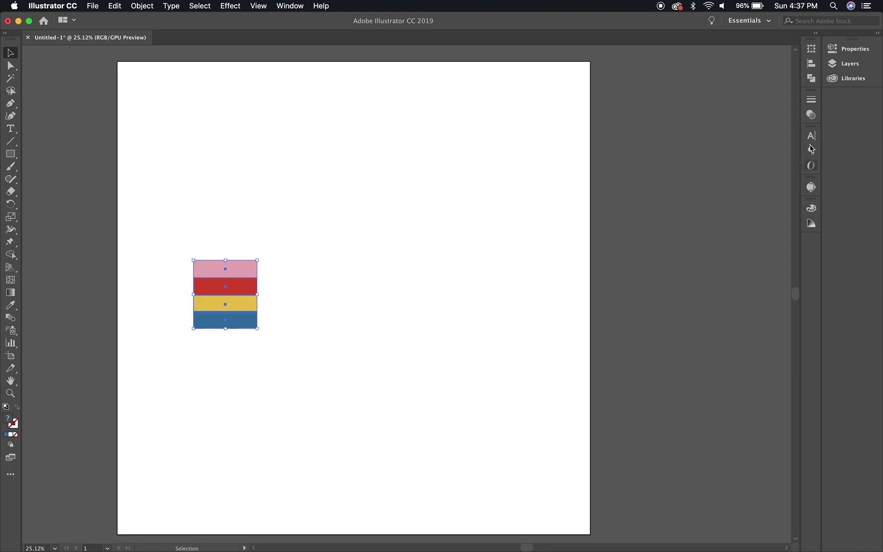
# Step: Distribute the four stripes evenly from top to bottom using the alignment options
pyautogui.click(812, 64)
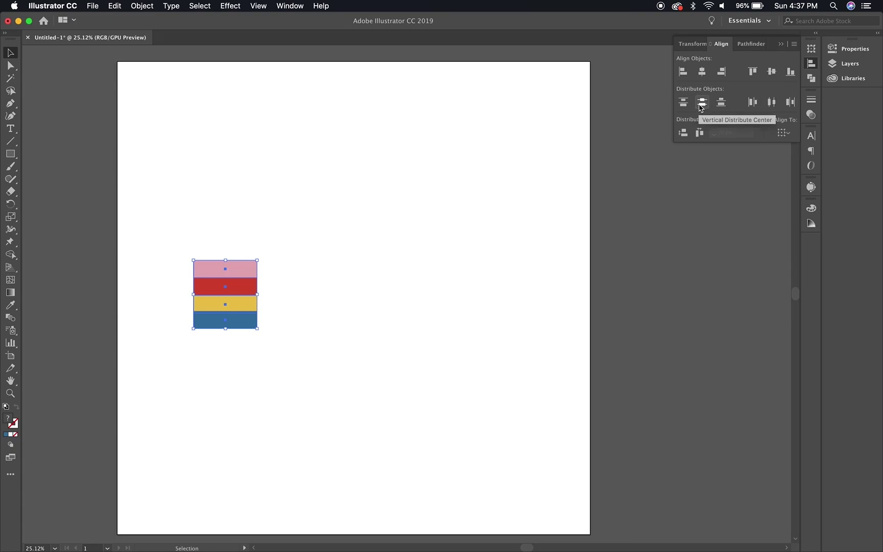
pyautogui.click(700, 108)
pyautogui.click(193, 205)
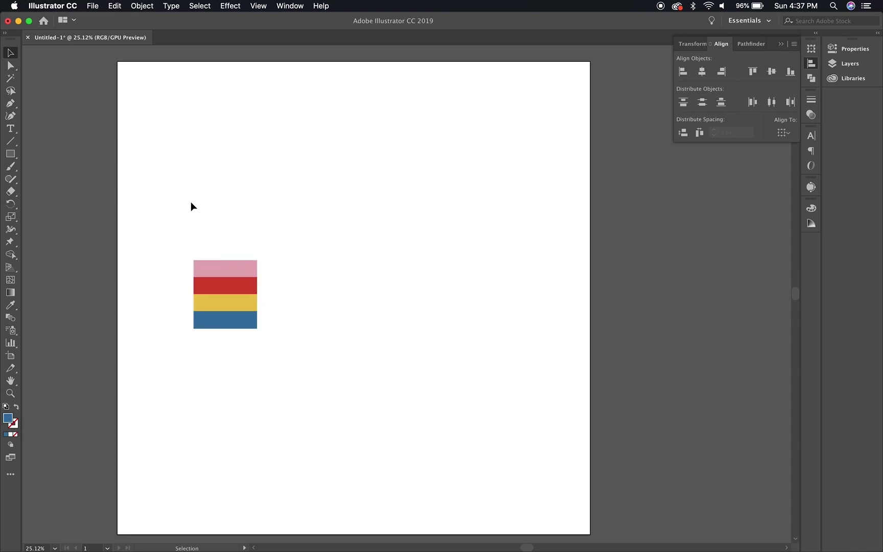
pyautogui.moveTo(192, 205); pyautogui.dragTo(268, 365)
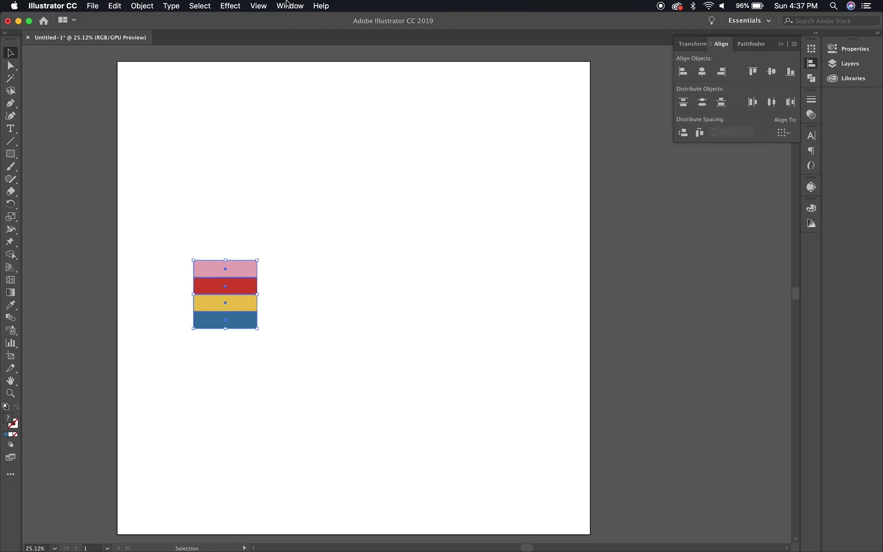
# Step: Clear the selection, then marquee-select all four stacked rectangles for copying
pyautogui.click(288, 6)
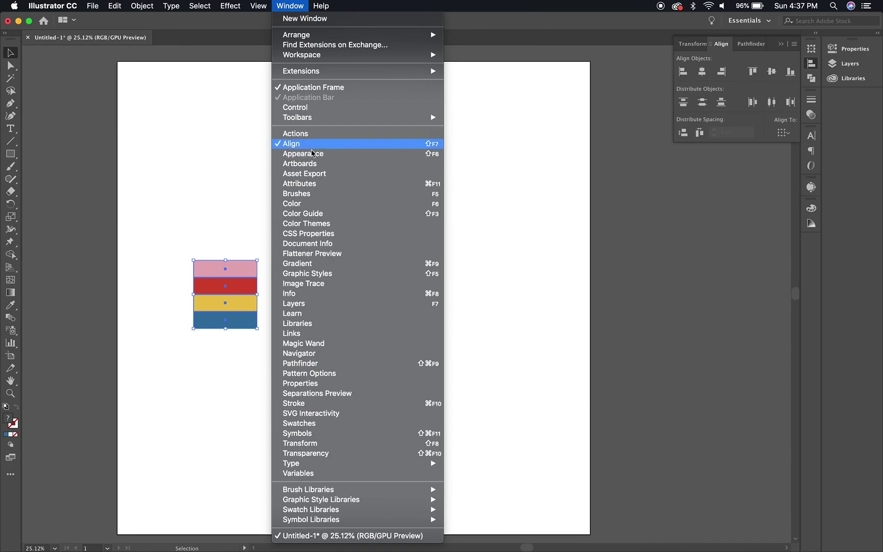
pyautogui.click(189, 146)
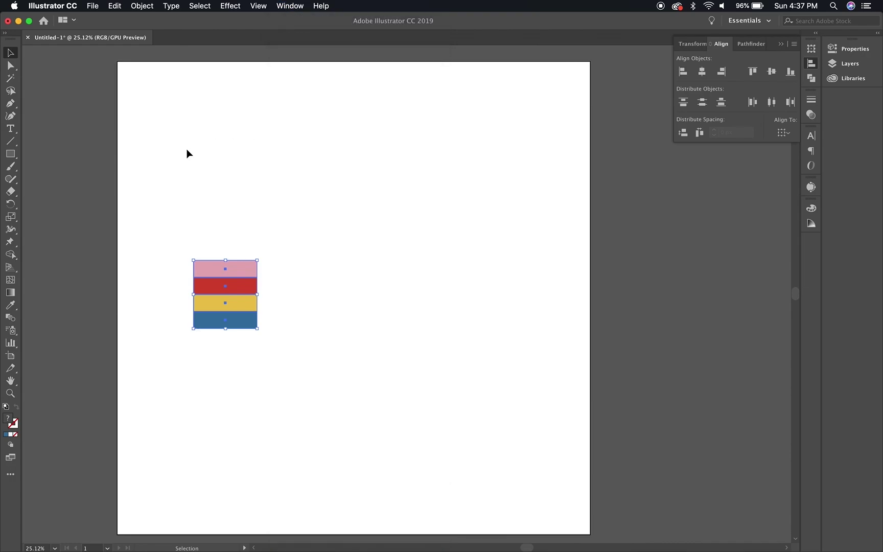
pyautogui.click(153, 186)
pyautogui.moveTo(170, 205); pyautogui.dragTo(244, 377)
pyautogui.press('v')
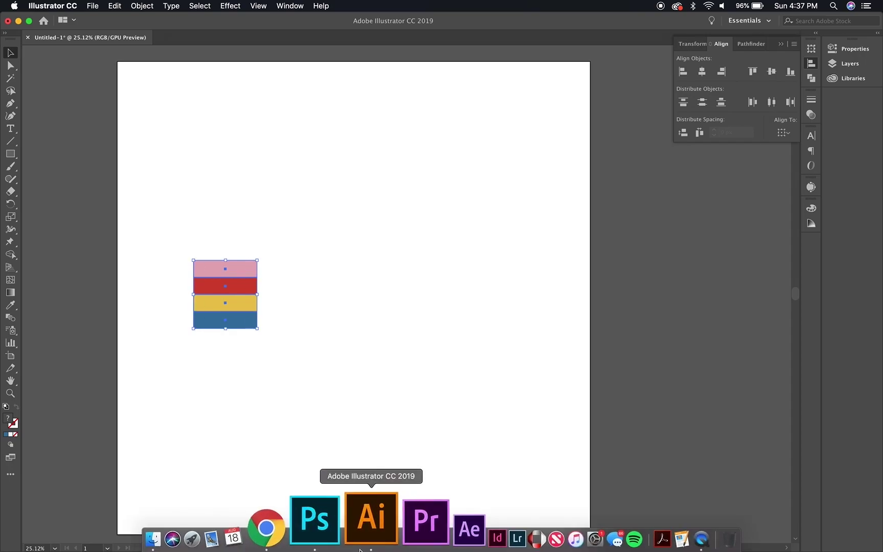
# Step: Scale up and reposition the Picture layer in Photoshop so it covers the white background
pyautogui.click(349, 542)
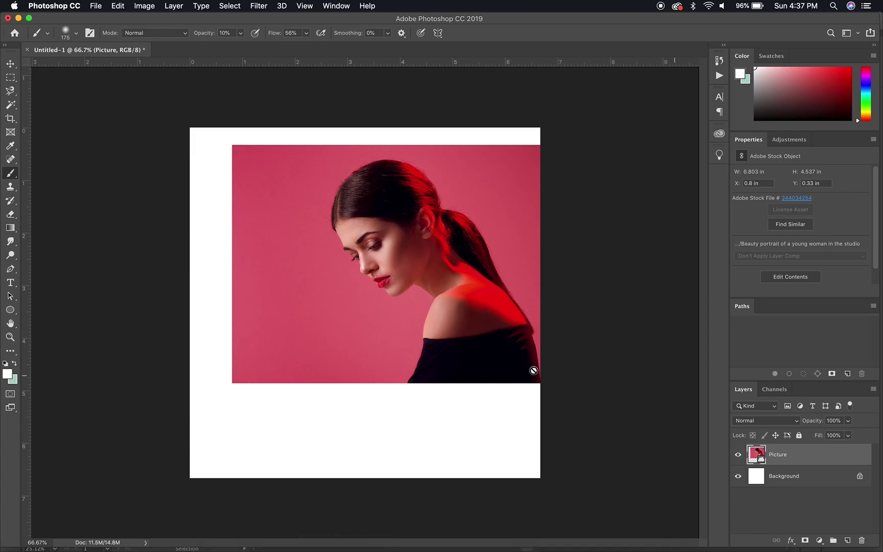
pyautogui.press('super+t')
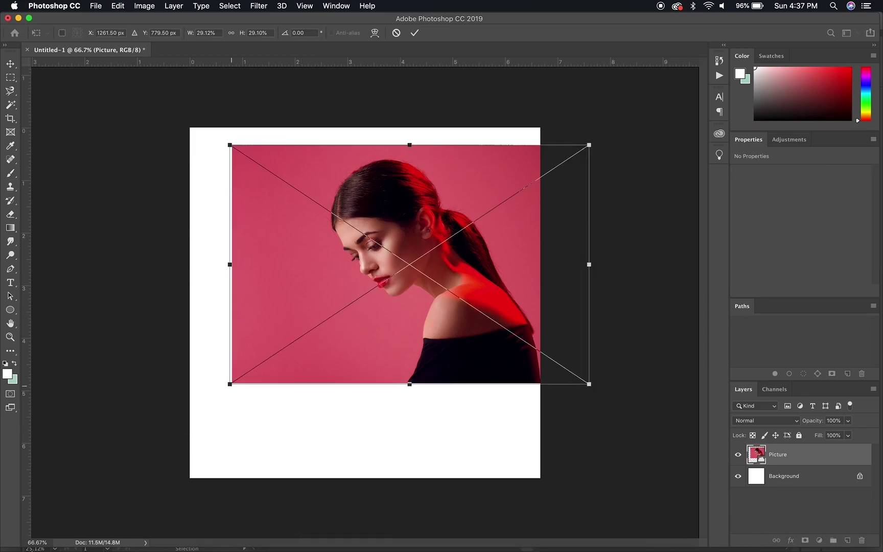
pyautogui.moveTo(231, 383); pyautogui.dragTo(36, 513)
pyautogui.moveTo(264, 438); pyautogui.dragTo(279, 417)
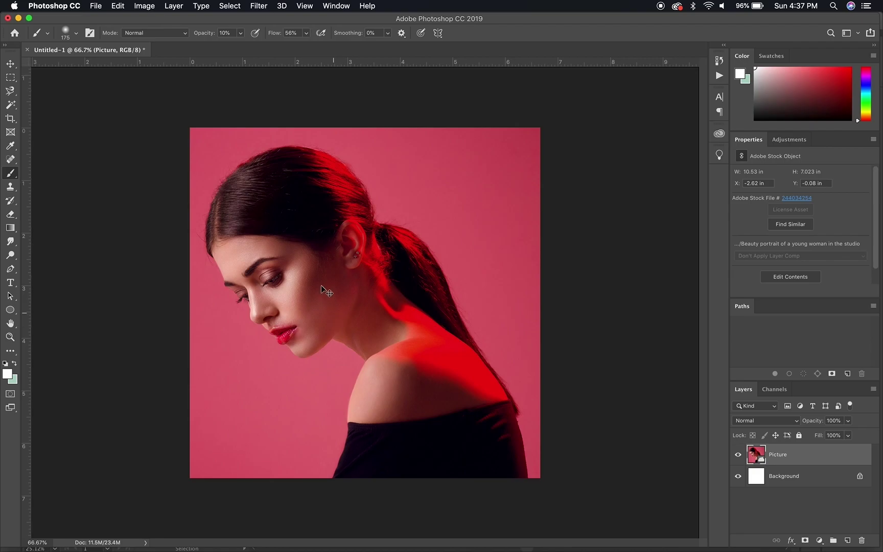
# Step: Paste the stripes as a smart object and squash them into a short, wider band
pyautogui.press('super+v')
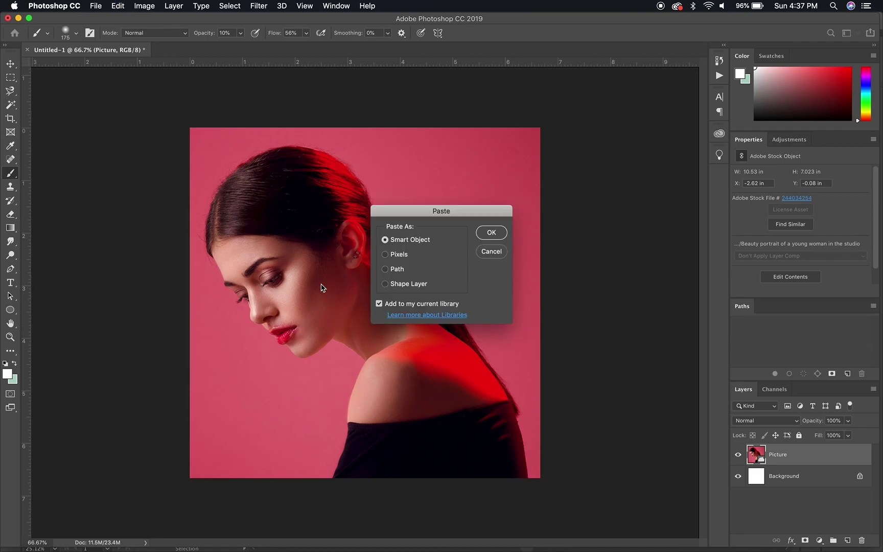
pyautogui.press('Return')
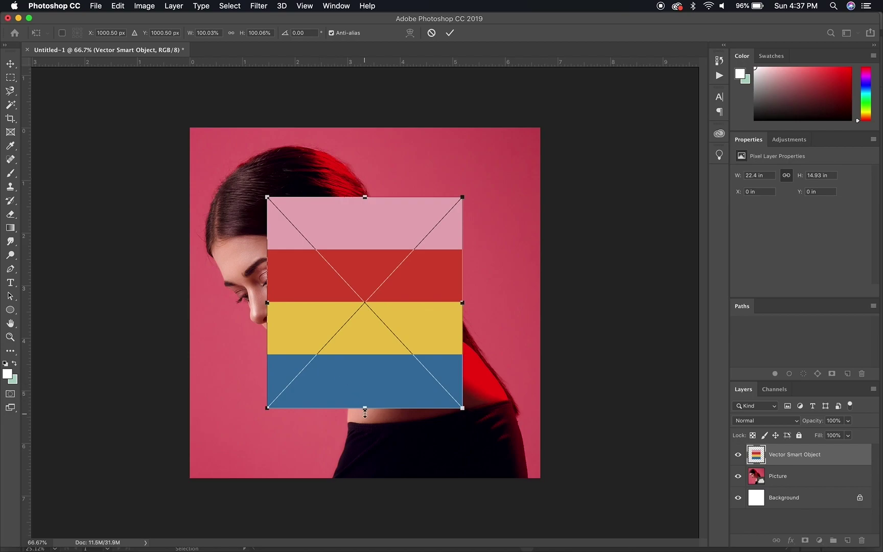
pyautogui.moveTo(366, 410); pyautogui.dragTo(357, 243)
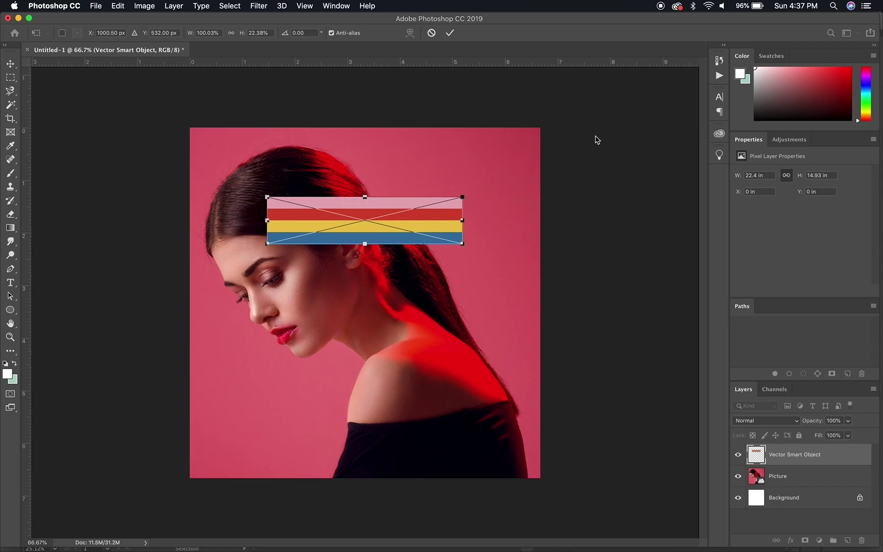
pyautogui.moveTo(265, 222); pyautogui.dragTo(233, 224)
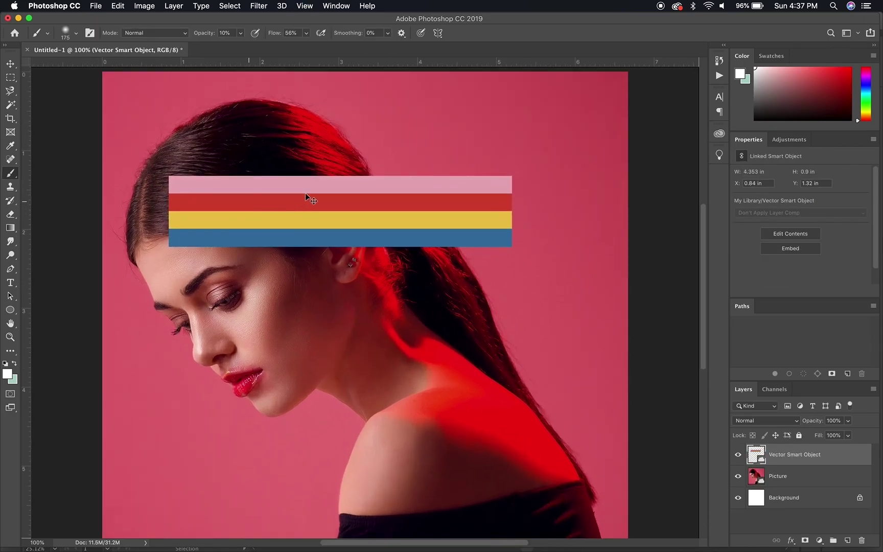
# Step: Rotate the stripes to about -75°, thin them, and place them just under the eye
pyautogui.press('super+t')
pyautogui.moveTo(528, 171)
pyautogui.mouseDown()
pyautogui.moveTo(302, 134)
pyautogui.moveTo(366, 138)
pyautogui.mouseUp()
pyautogui.moveTo(325, 279)
pyautogui.mouseDown()
pyautogui.moveTo(285, 409)
pyautogui.moveTo(279, 402)
pyautogui.mouseUp()
pyautogui.moveTo(328, 354); pyautogui.dragTo(301, 339)
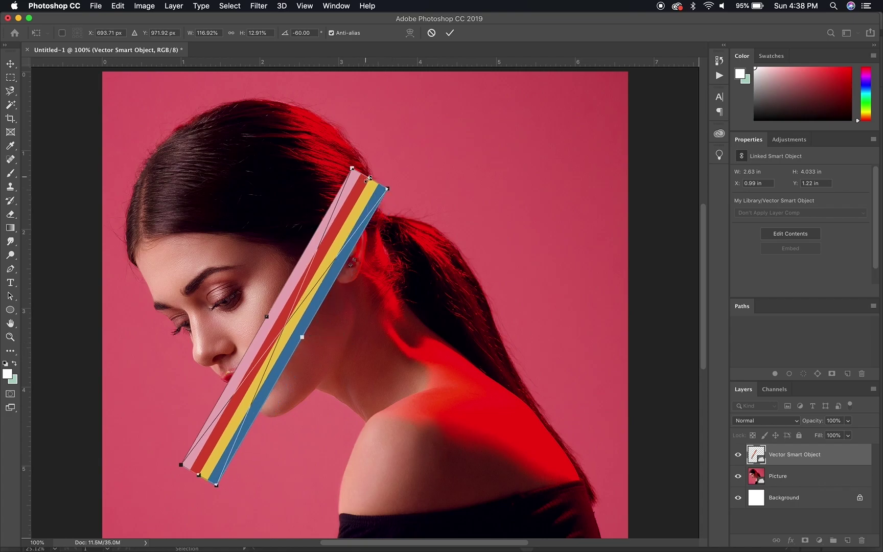
pyautogui.moveTo(370, 179); pyautogui.dragTo(290, 318)
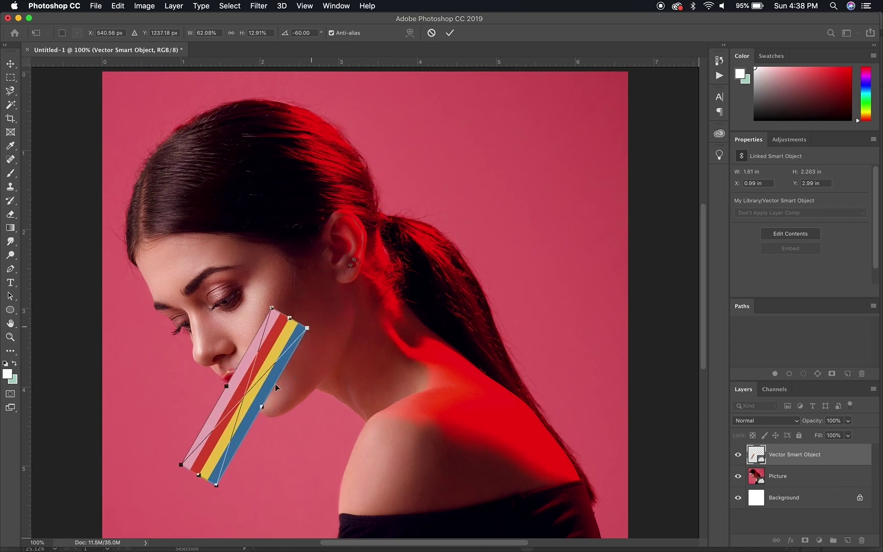
pyautogui.moveTo(264, 406); pyautogui.dragTo(251, 400)
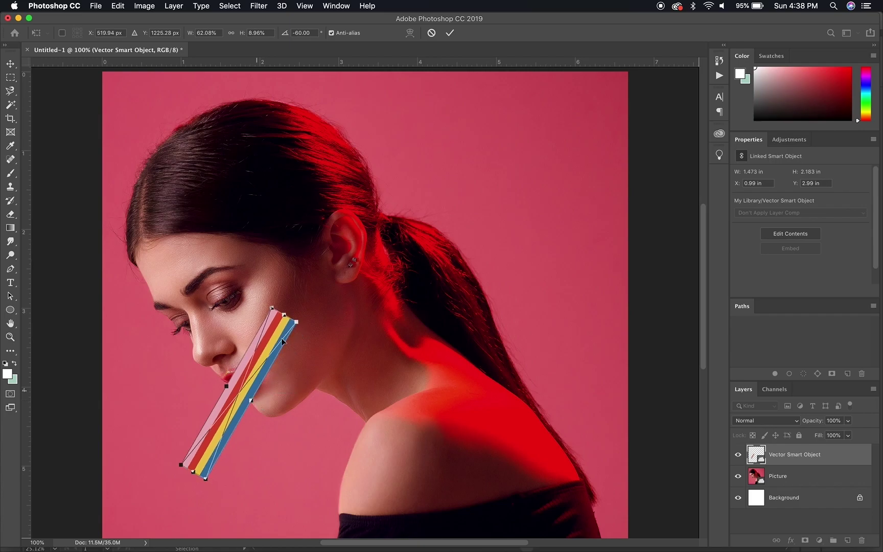
pyautogui.moveTo(267, 291); pyautogui.dragTo(242, 288)
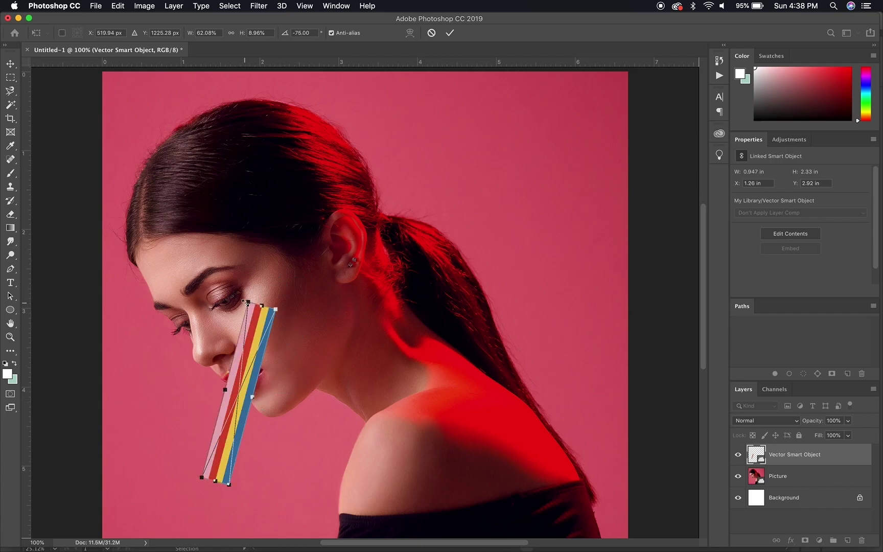
pyautogui.moveTo(241, 342); pyautogui.dragTo(211, 323)
pyautogui.press('Return')
pyautogui.press('b')
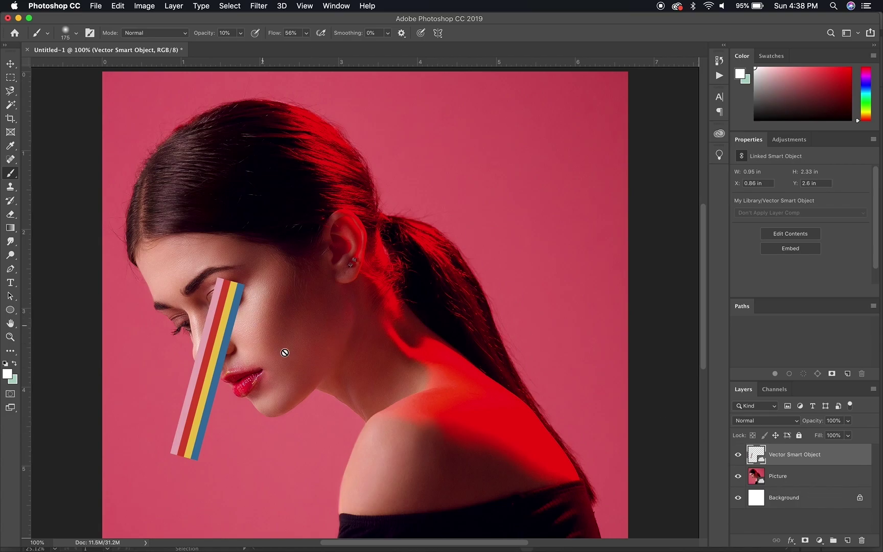
# Step: Thin the stripes, rotate them to -60°, and run them from the hair across the eye
pyautogui.hotkey('ctrl', 'z')
pyautogui.hotkey('ctrl', 'z')
pyautogui.hotkey('ctrl', 'shift', 'z')
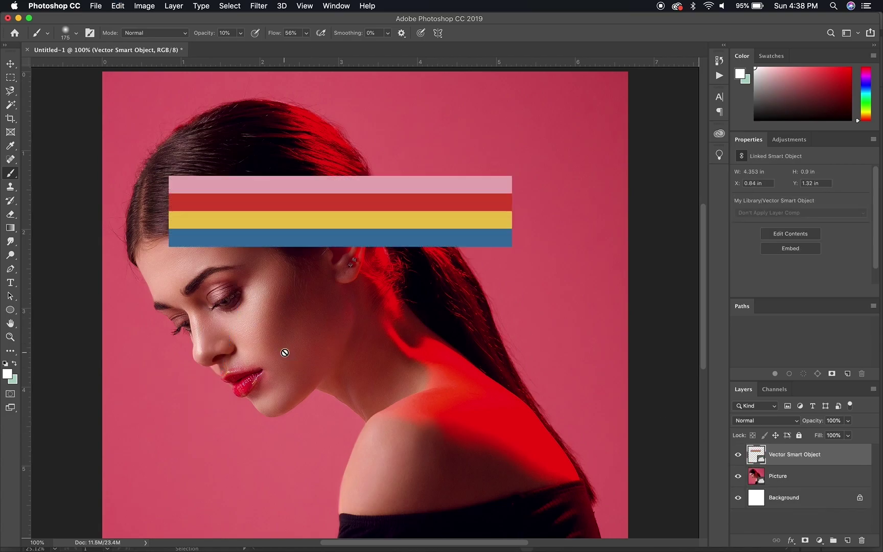
pyautogui.hotkey('ctrl', 't')
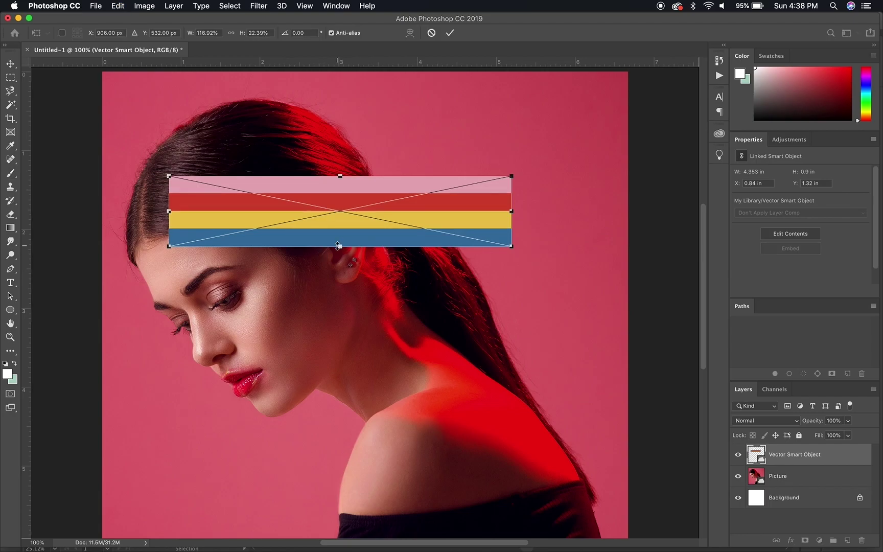
pyautogui.moveTo(339, 244)
pyautogui.mouseDown()
pyautogui.moveTo(337, 199)
pyautogui.moveTo(339, 207)
pyautogui.mouseUp()
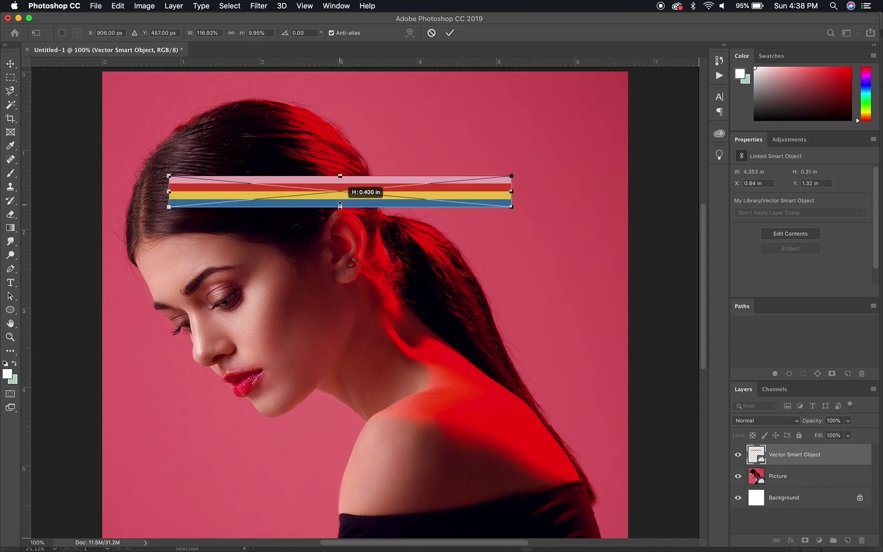
pyautogui.moveTo(535, 165)
pyautogui.mouseDown()
pyautogui.moveTo(366, 137)
pyautogui.moveTo(377, 153)
pyautogui.mouseUp()
pyautogui.moveTo(358, 217); pyautogui.dragTo(240, 336)
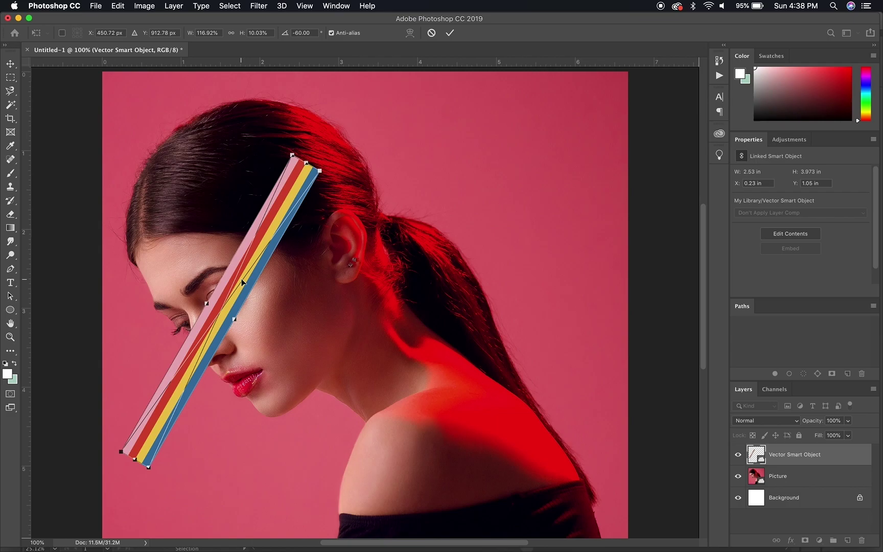
pyautogui.press('Return')
pyautogui.press('b')
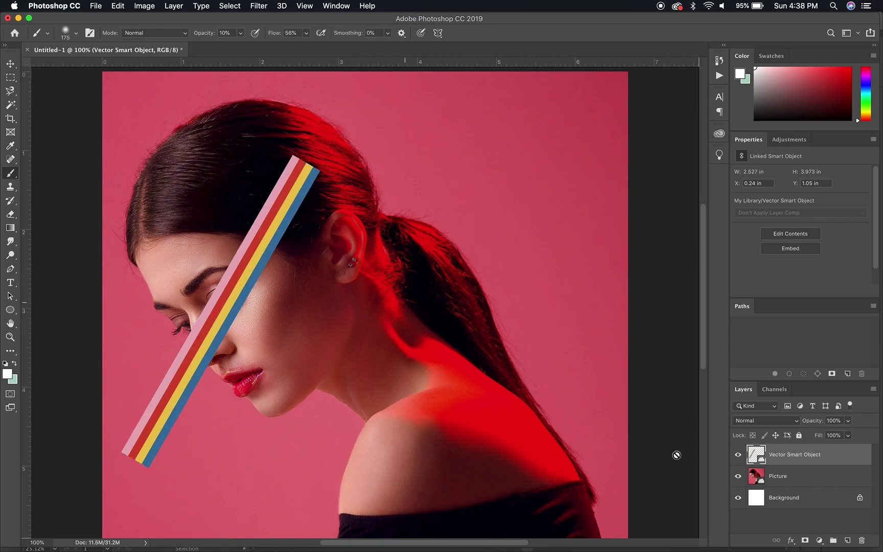
# Step: Rasterize the stripes layer and put it into Warp transform mode
pyautogui.rightClick(779, 459)
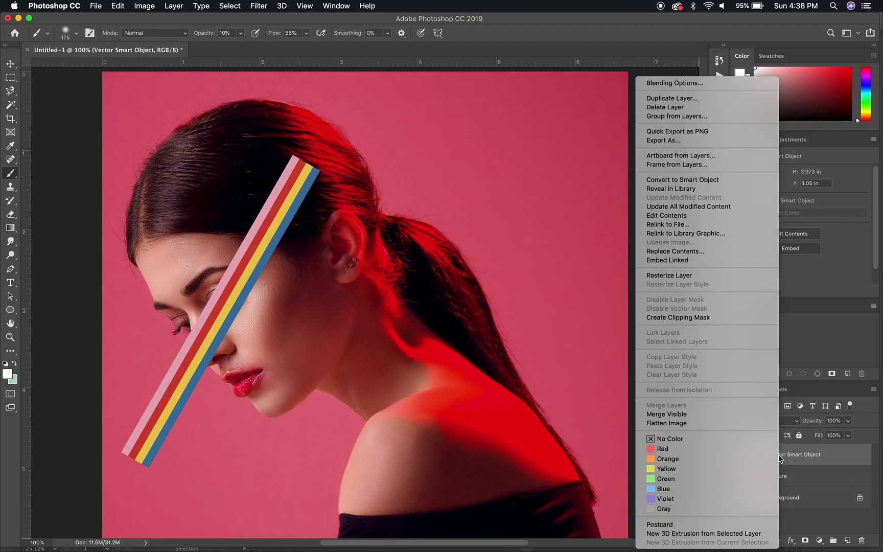
pyautogui.click(704, 277)
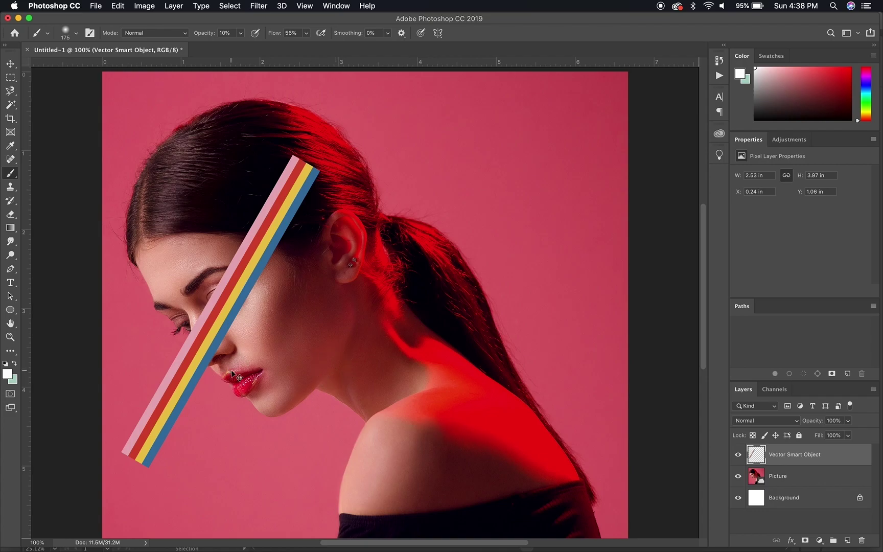
pyautogui.hotkey('ctrl', 't')
pyautogui.rightClick(208, 336)
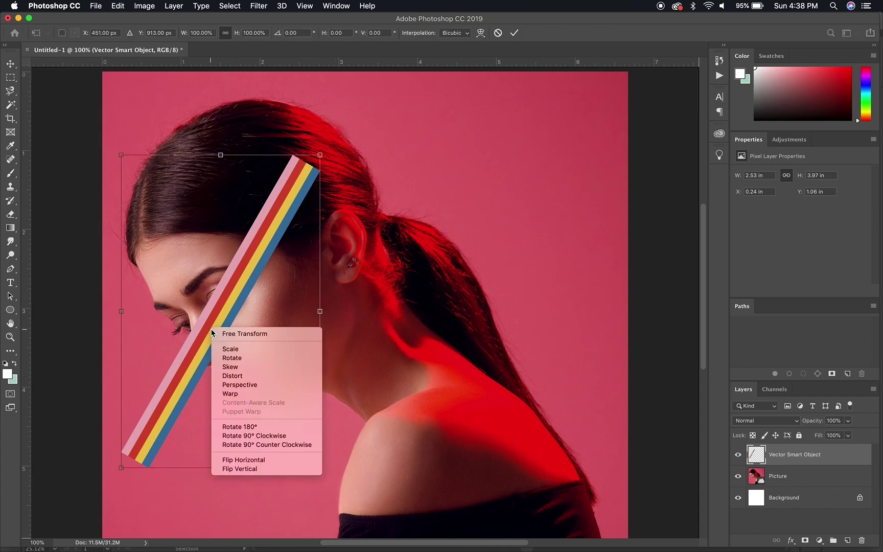
pyautogui.click(237, 388)
pyautogui.rightClick(215, 341)
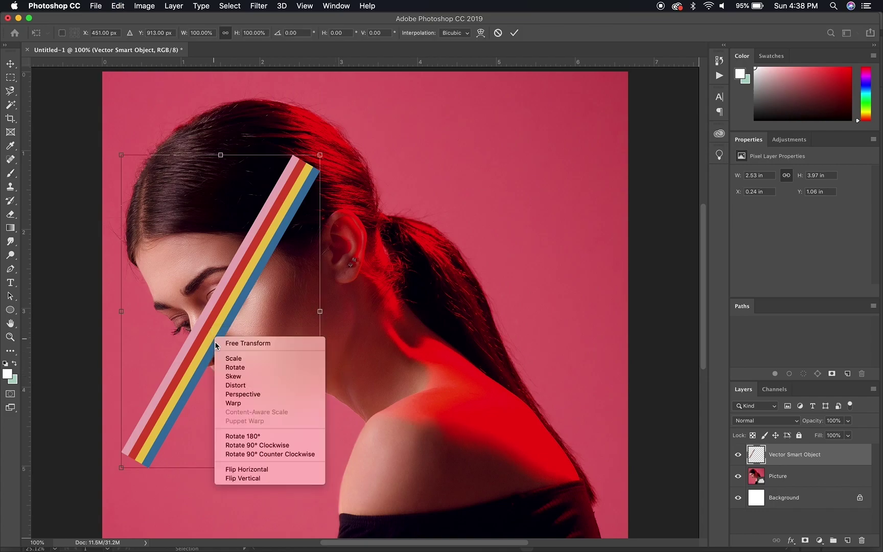
pyautogui.click(242, 404)
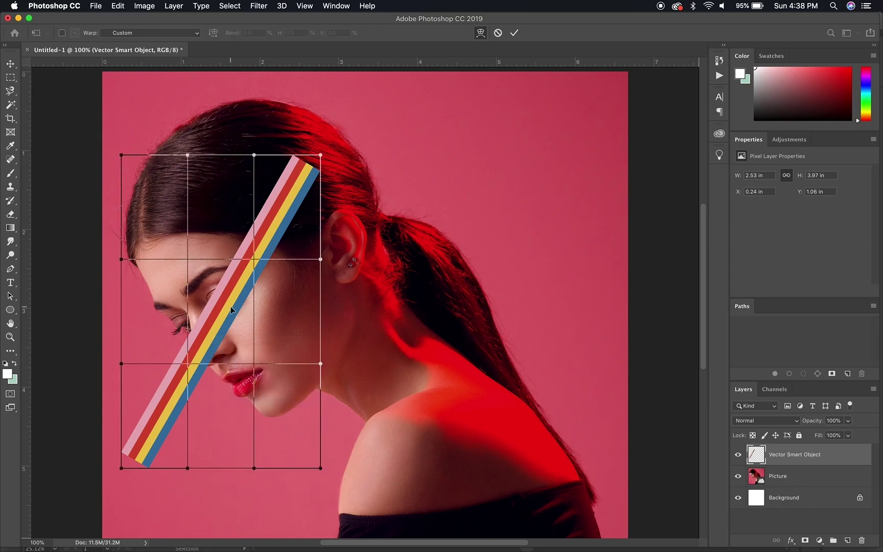
# Step: Warp the stripe band into a curve from the eye down past the lips, and commit it
pyautogui.moveTo(231, 309); pyautogui.dragTo(158, 398)
pyautogui.moveTo(141, 460); pyautogui.dragTo(238, 500)
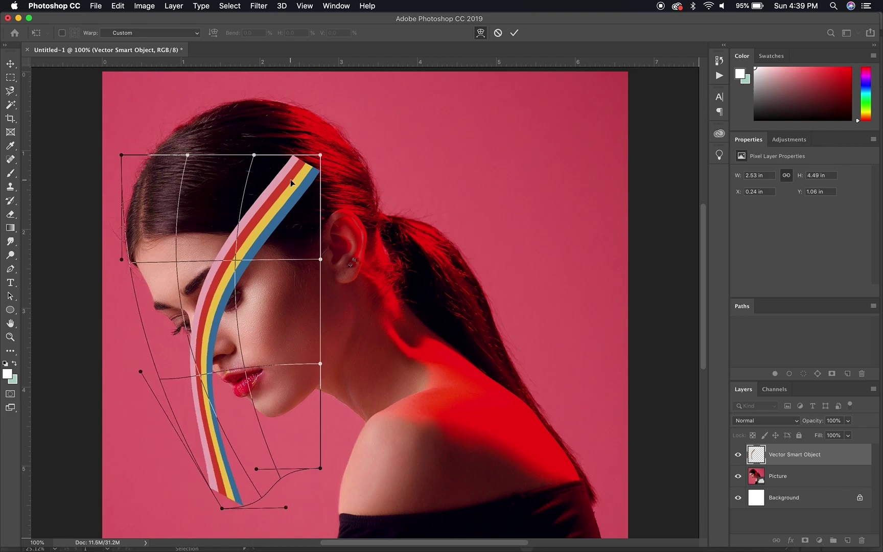
pyautogui.moveTo(193, 274); pyautogui.dragTo(201, 284)
pyautogui.moveTo(300, 187); pyautogui.dragTo(237, 242)
pyautogui.moveTo(194, 417)
pyautogui.mouseDown()
pyautogui.moveTo(224, 400)
pyautogui.moveTo(225, 414)
pyautogui.mouseUp()
pyautogui.moveTo(243, 208)
pyautogui.mouseDown()
pyautogui.moveTo(250, 293)
pyautogui.moveTo(220, 395)
pyautogui.mouseUp()
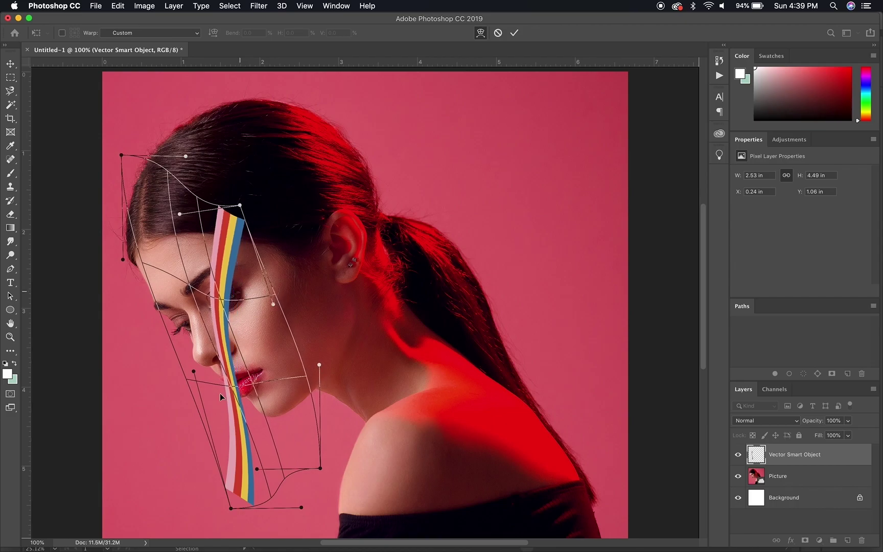
pyautogui.moveTo(236, 476)
pyautogui.mouseDown()
pyautogui.moveTo(251, 479)
pyautogui.moveTo(243, 480)
pyautogui.mouseUp()
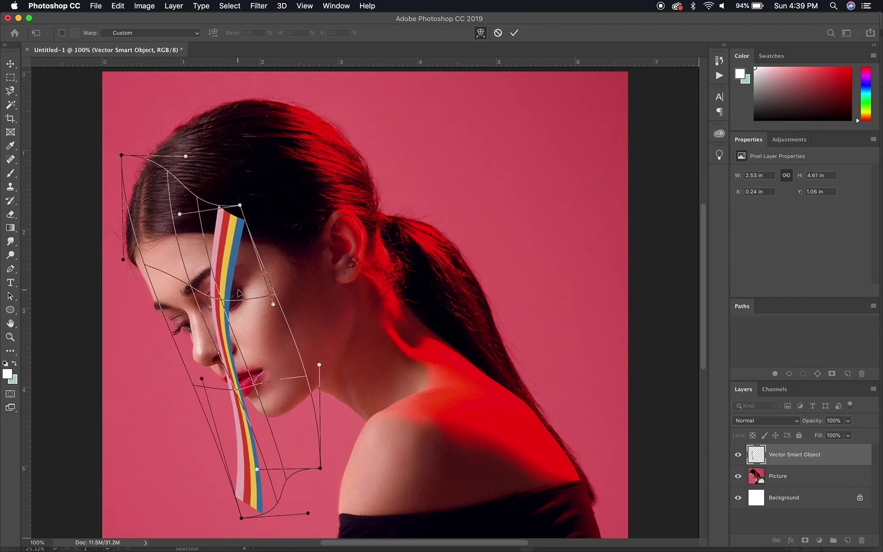
pyautogui.moveTo(238, 298)
pyautogui.mouseDown()
pyautogui.moveTo(240, 330)
pyautogui.moveTo(240, 306)
pyautogui.moveTo(205, 303)
pyautogui.moveTo(238, 330)
pyautogui.moveTo(255, 314)
pyautogui.moveTo(246, 319)
pyautogui.mouseUp()
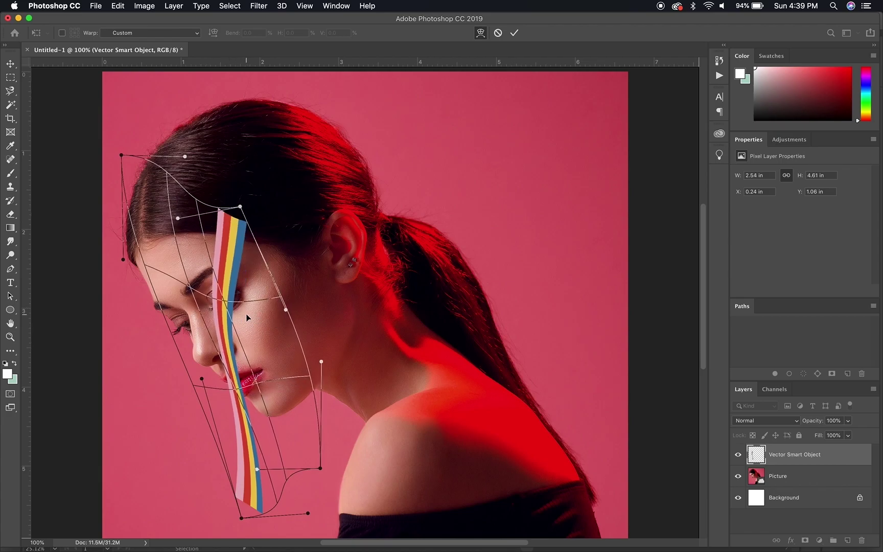
pyautogui.press('Return')
# Step: Feather the rainbow ribbon's edges with a Gaussian Blur of about 7.8 pixels
pyautogui.click(278, 6)
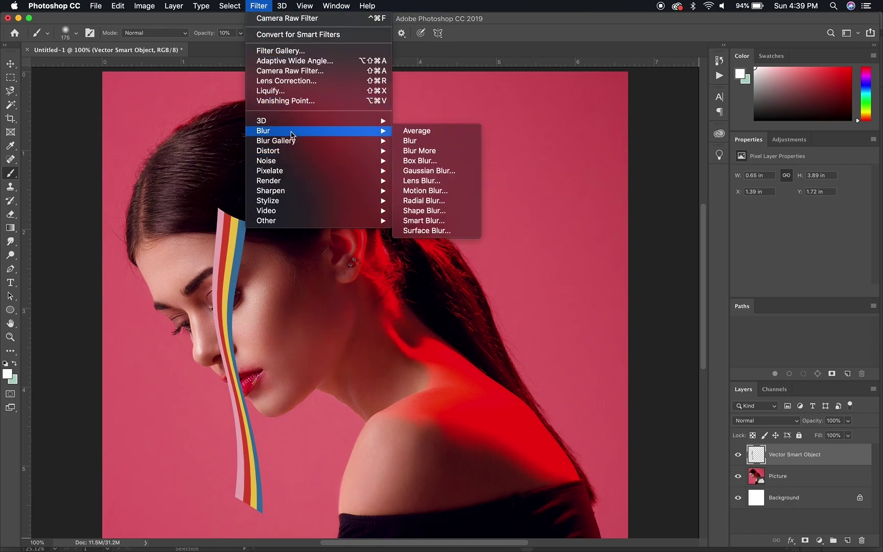
pyautogui.click(129, 302)
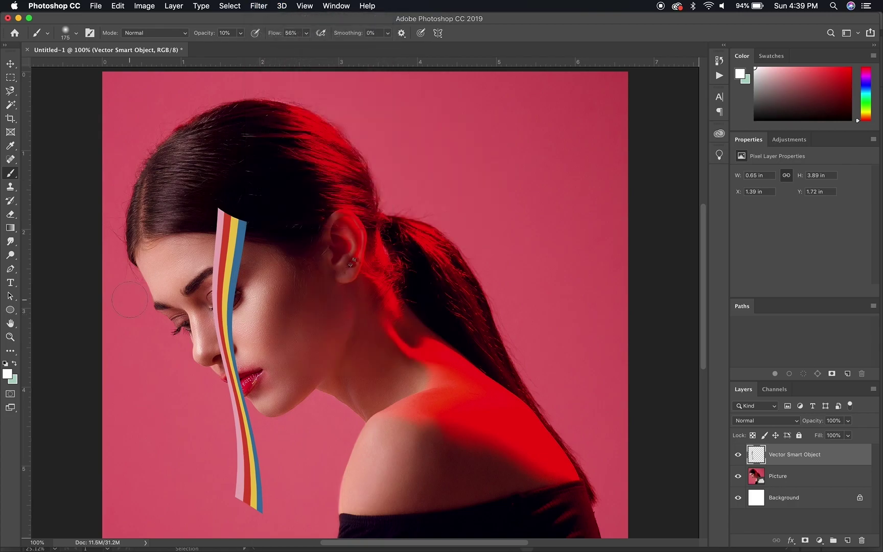
pyautogui.click(261, 6)
pyautogui.moveTo(264, 131)
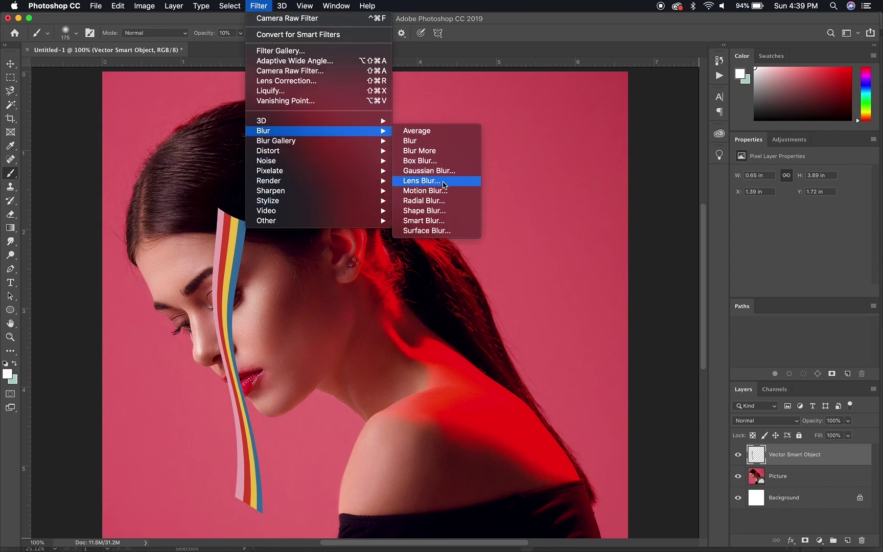
pyautogui.click(442, 171)
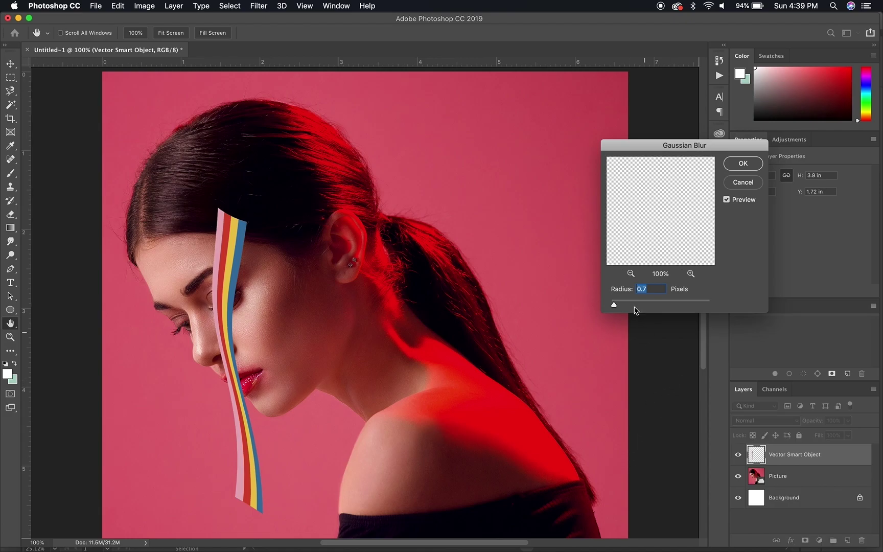
pyautogui.click(635, 305)
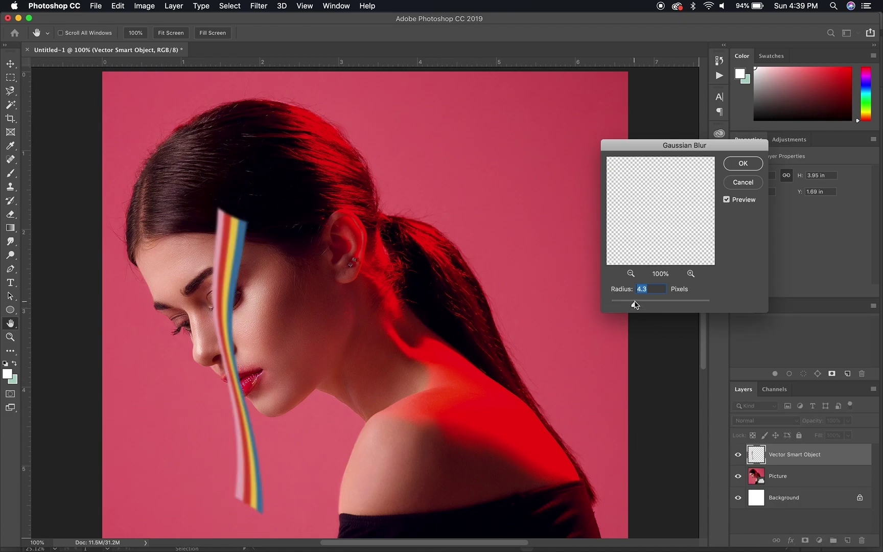
pyautogui.moveTo(642, 305); pyautogui.dragTo(646, 306)
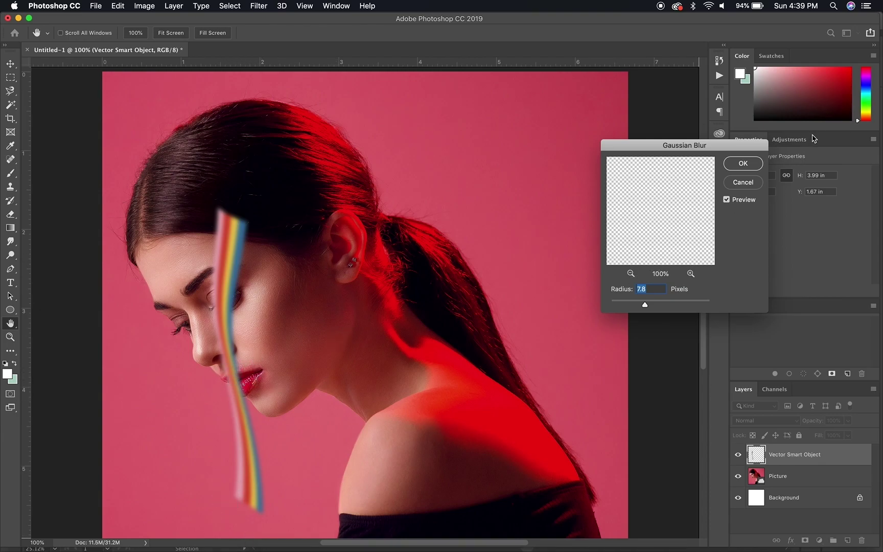
pyautogui.click(743, 163)
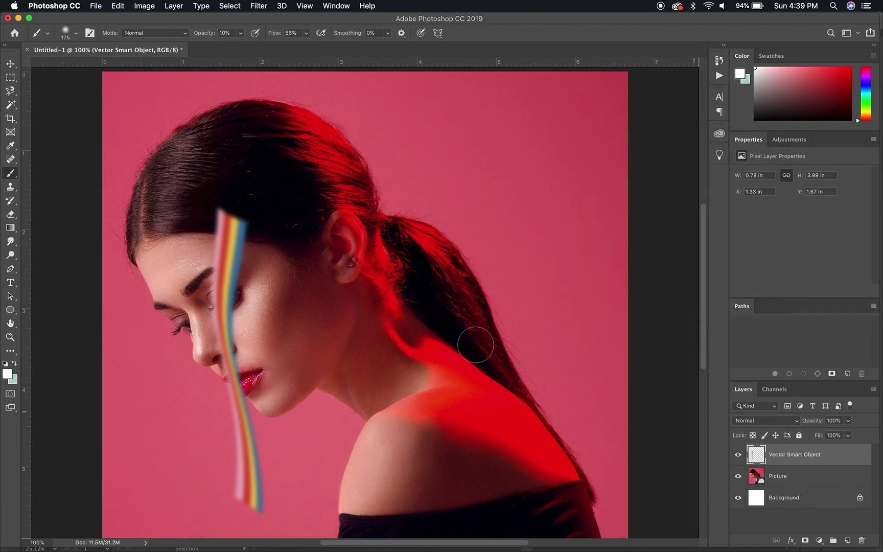
# Step: Add a layer mask and paint it black at 100% opacity over the stripe above the eye
pyautogui.click(804, 541)
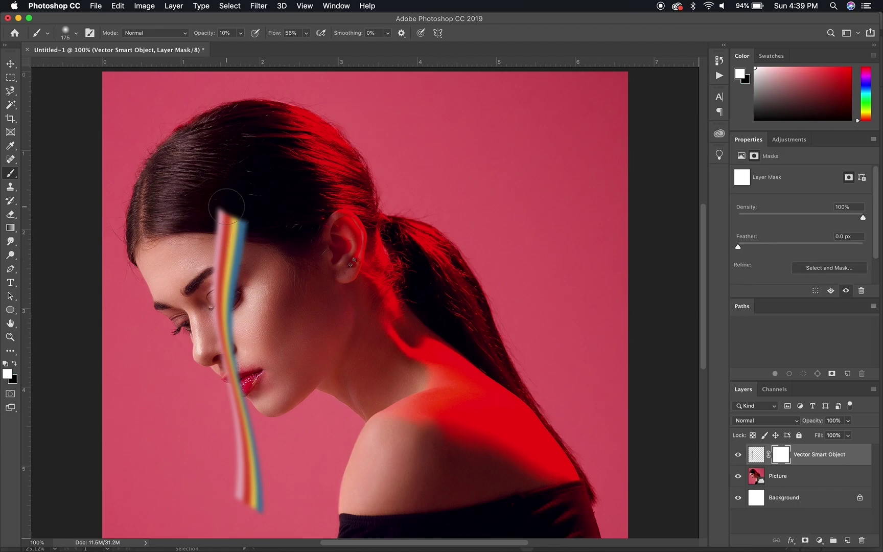
pyautogui.press('x')
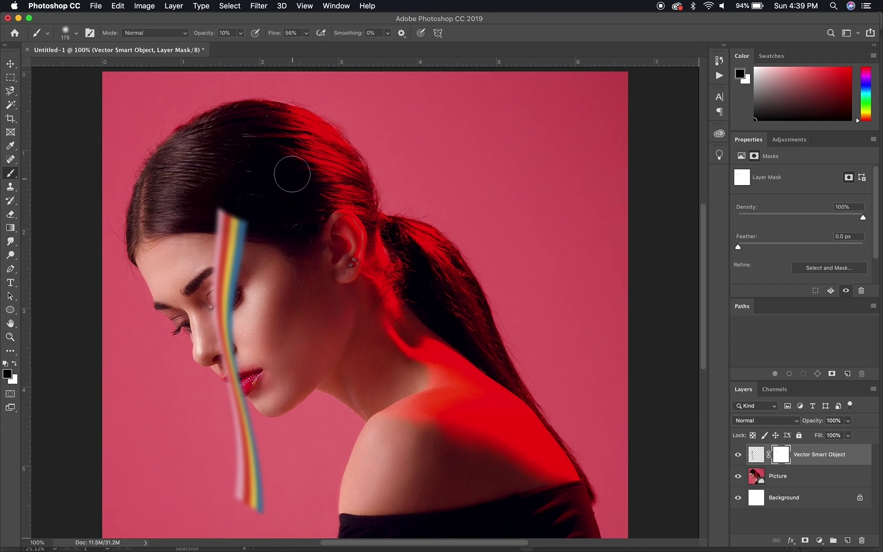
pyautogui.press('0')
pyautogui.moveTo(229, 220)
pyautogui.mouseDown()
pyautogui.moveTo(213, 275)
pyautogui.moveTo(224, 271)
pyautogui.mouseUp()
pyautogui.press('[')
pyautogui.press('[')
pyautogui.press('[')
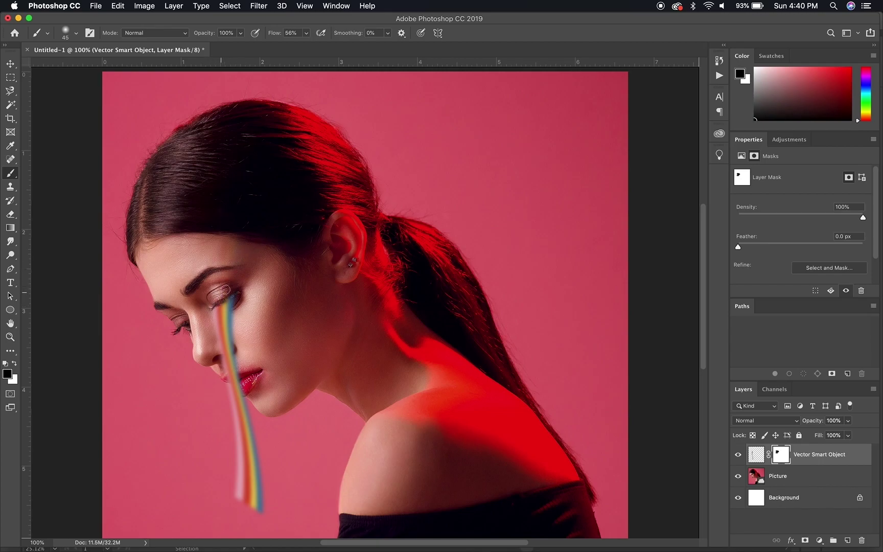
pyautogui.press('super+plus')
pyautogui.press('super+plus')
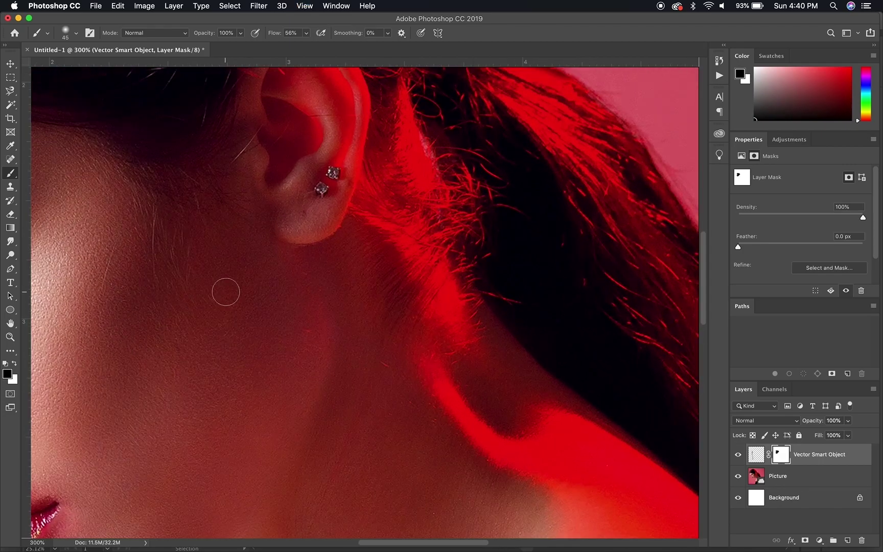
pyautogui.hscroll(-5, 223, 293)
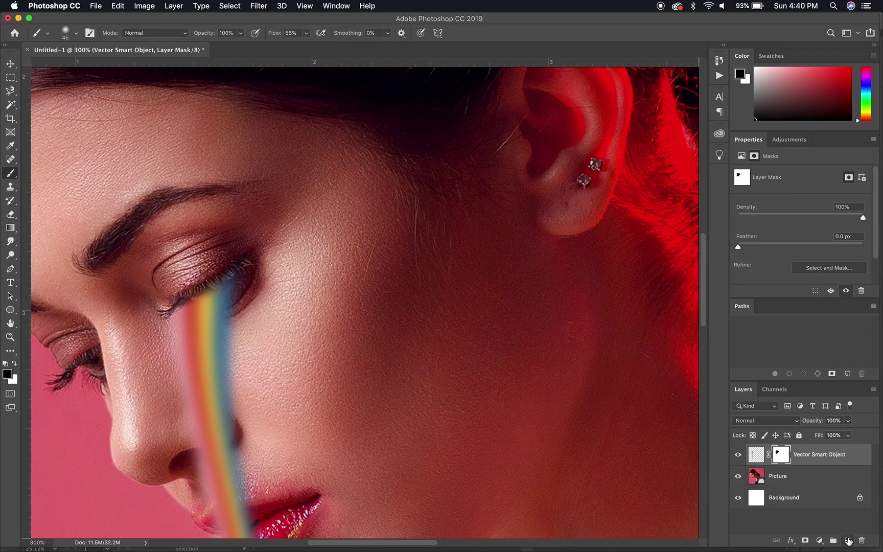
# Step: Add Layer 1 clipped to the rainbow layer and reset colours to black and white
pyautogui.click(849, 541)
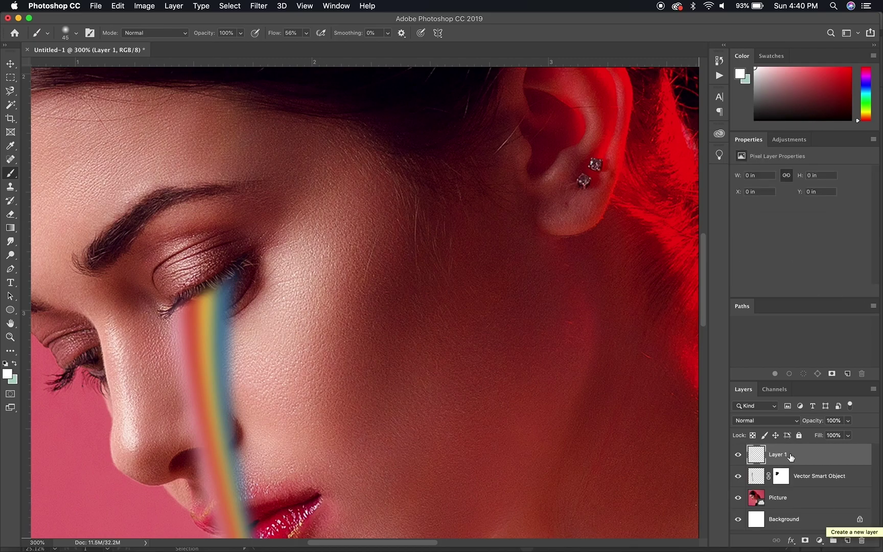
pyautogui.rightClick(781, 454)
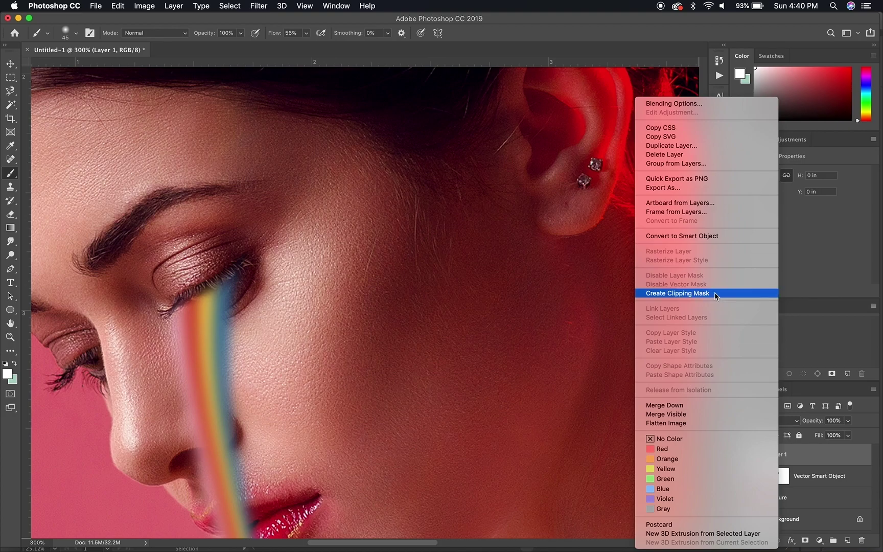
pyautogui.click(715, 296)
pyautogui.click(6, 365)
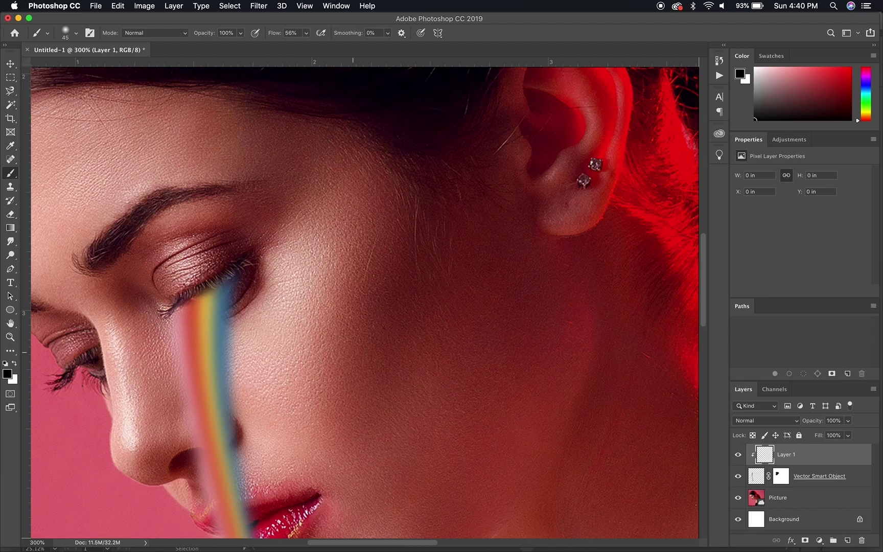
# Step: Paint a black shadow over the stripe's top by the lashes with a larger brush
pyautogui.moveTo(228, 397); pyautogui.dragTo(172, 406)
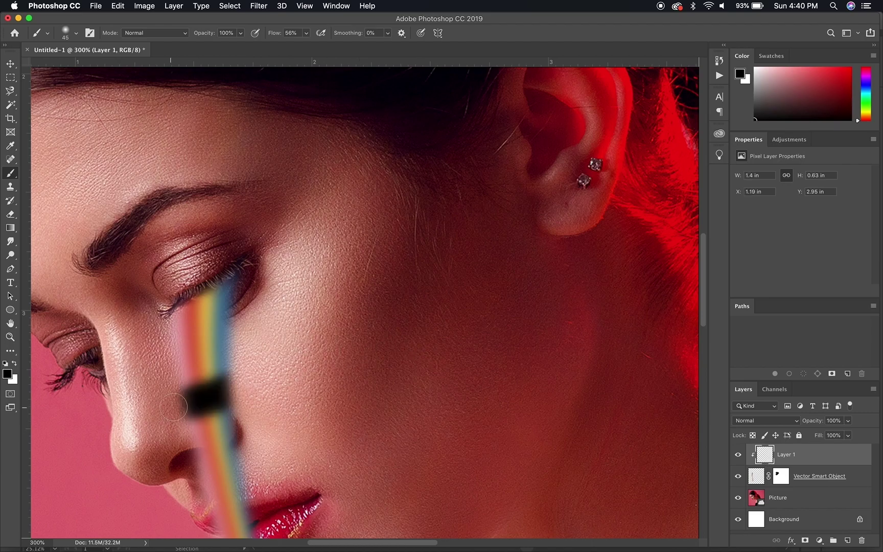
pyautogui.hotkey('ctrl', 'z')
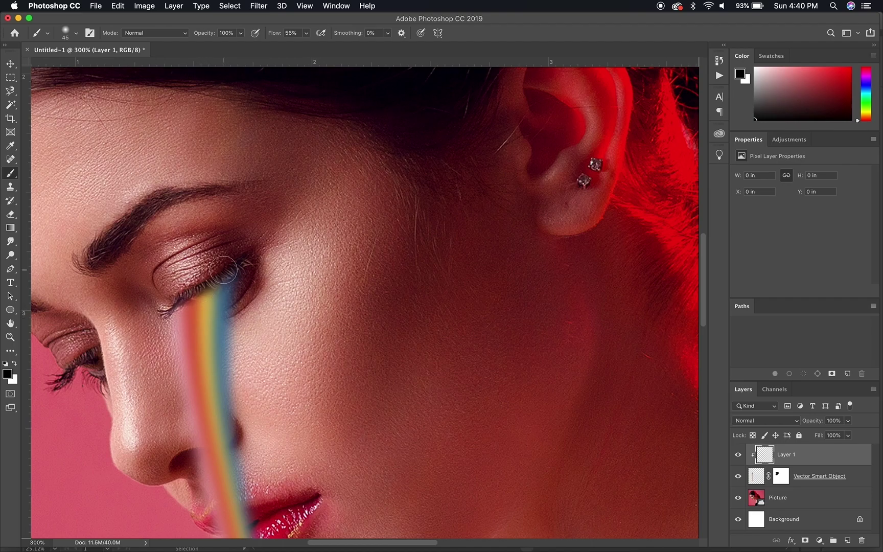
pyautogui.press(']')
pyautogui.press(']')
pyautogui.press(']')
pyautogui.press(']')
pyautogui.press(']')
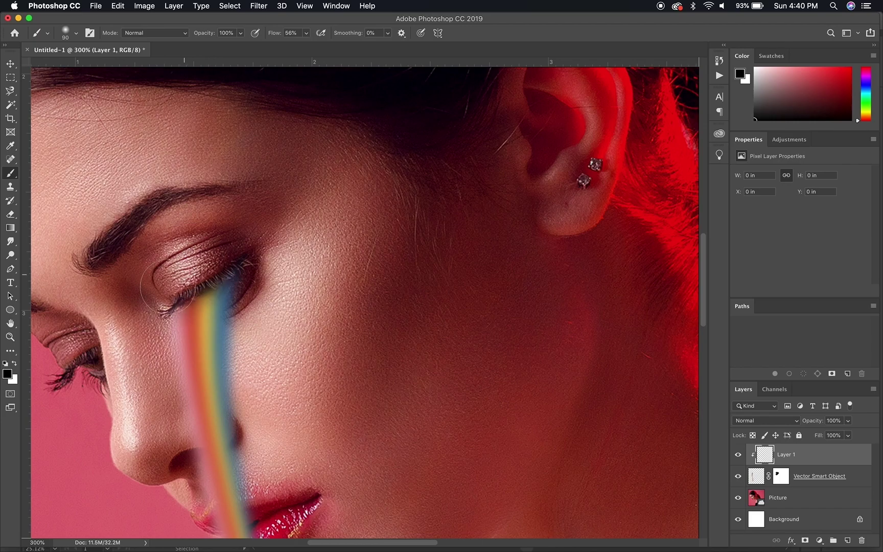
pyautogui.moveTo(162, 285)
pyautogui.mouseDown()
pyautogui.moveTo(220, 273)
pyautogui.moveTo(144, 290)
pyautogui.mouseUp()
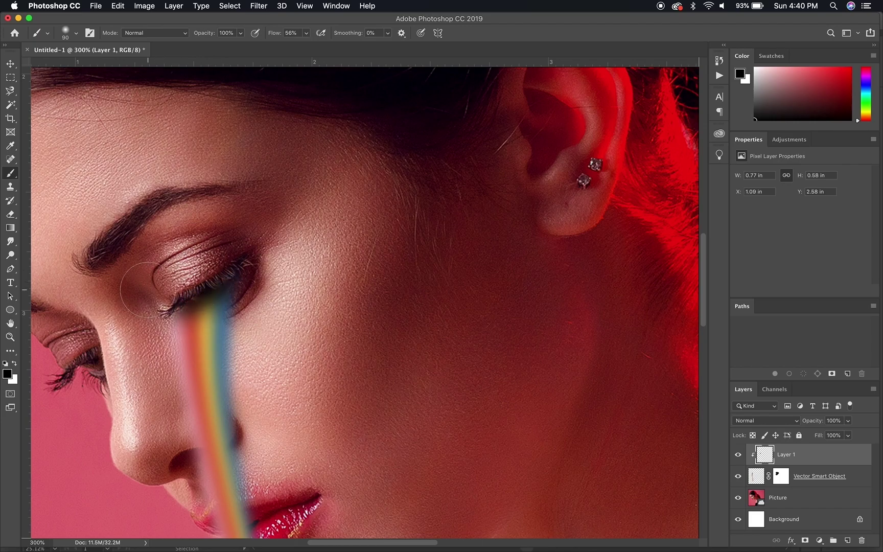
# Step: Blur the shadow on Layer 1 with a 9.3 px Gaussian Blur
pyautogui.click(260, 5)
pyautogui.moveTo(263, 130)
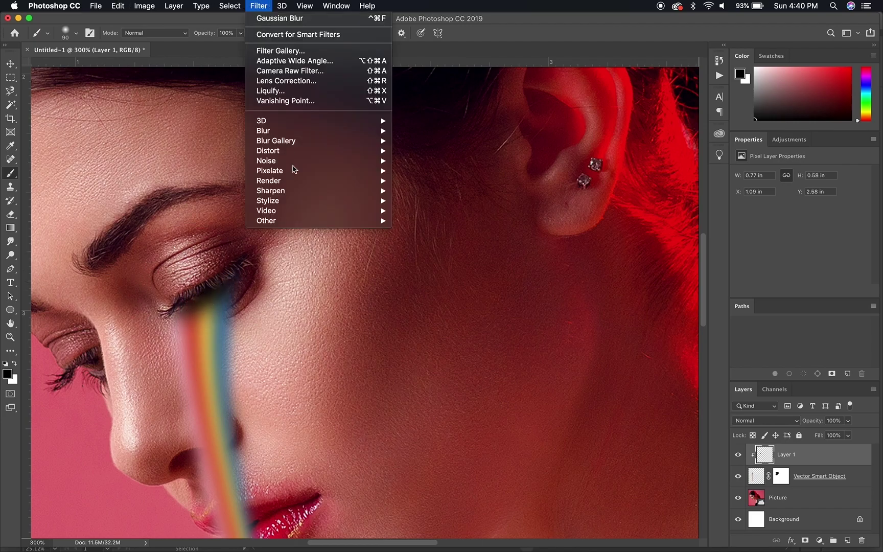
pyautogui.click(428, 172)
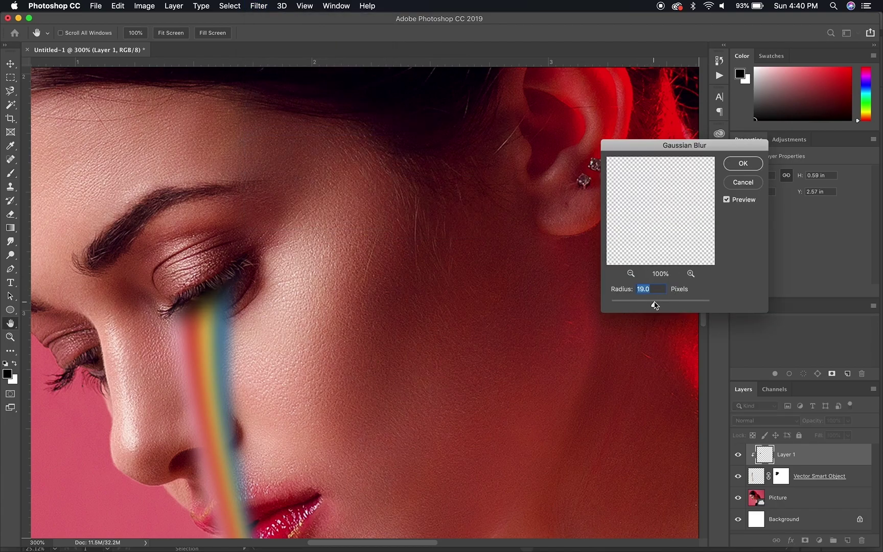
pyautogui.moveTo(654, 305); pyautogui.dragTo(649, 304)
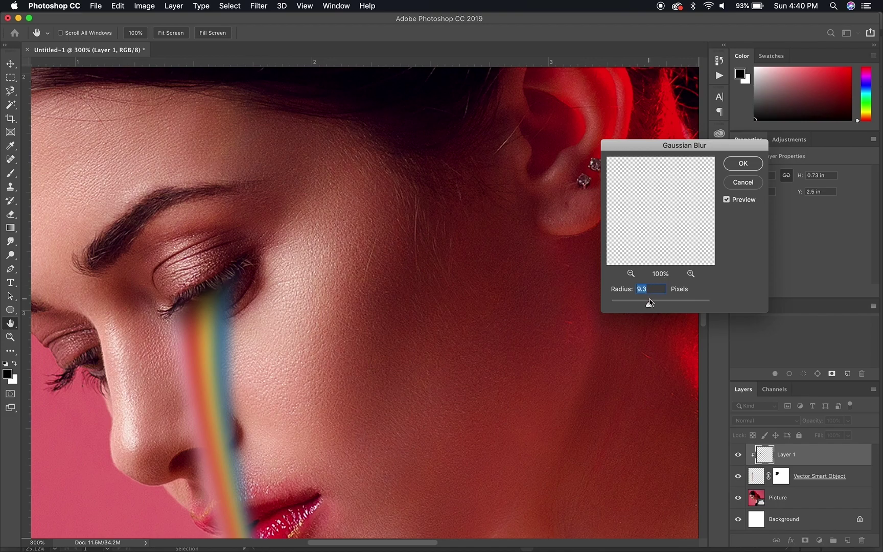
pyautogui.click(743, 164)
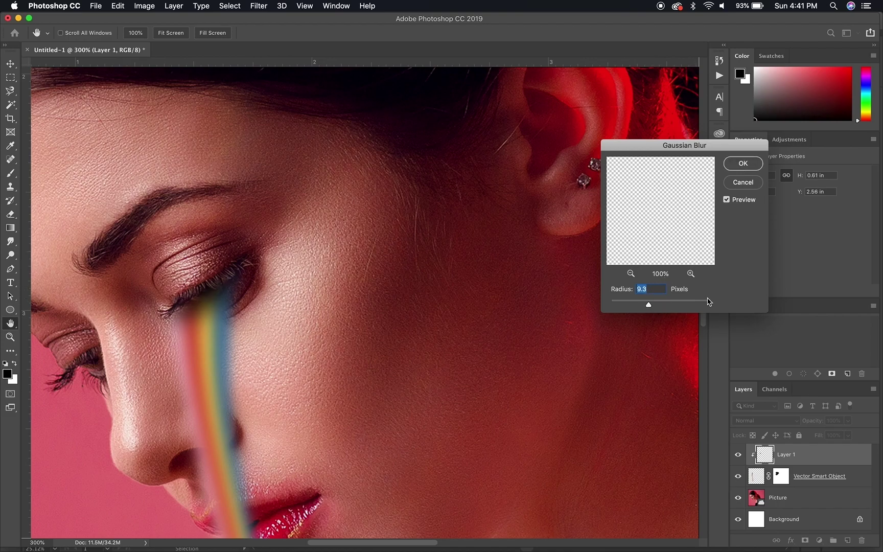
pyautogui.press('b')
# Step: Set Layer 1 to Multiply at 74% opacity, then reselect the rainbow layer
pyautogui.click(753, 420)
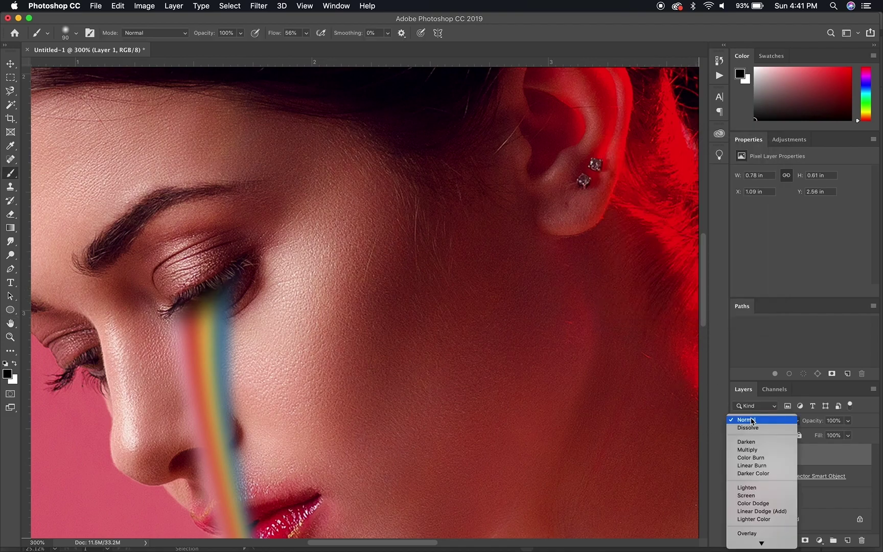
pyautogui.click(749, 450)
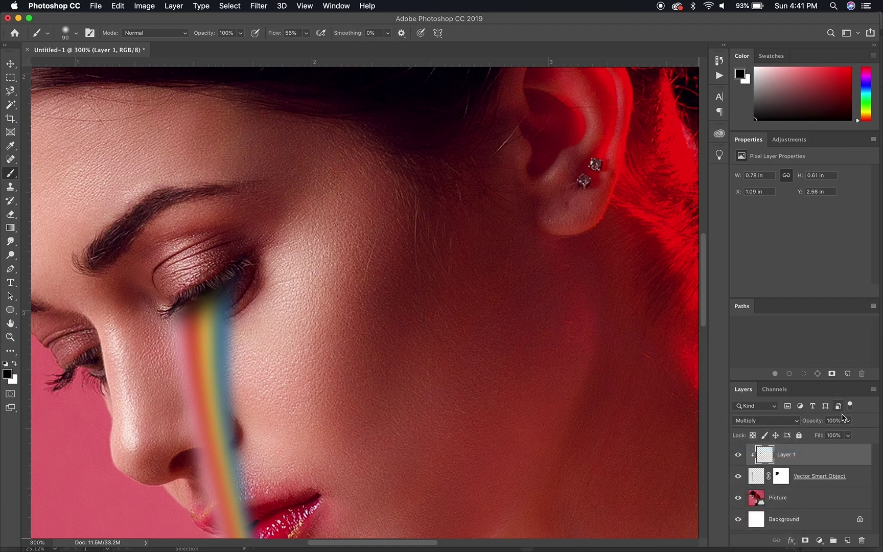
pyautogui.click(847, 420)
pyautogui.moveTo(839, 435); pyautogui.dragTo(837, 437)
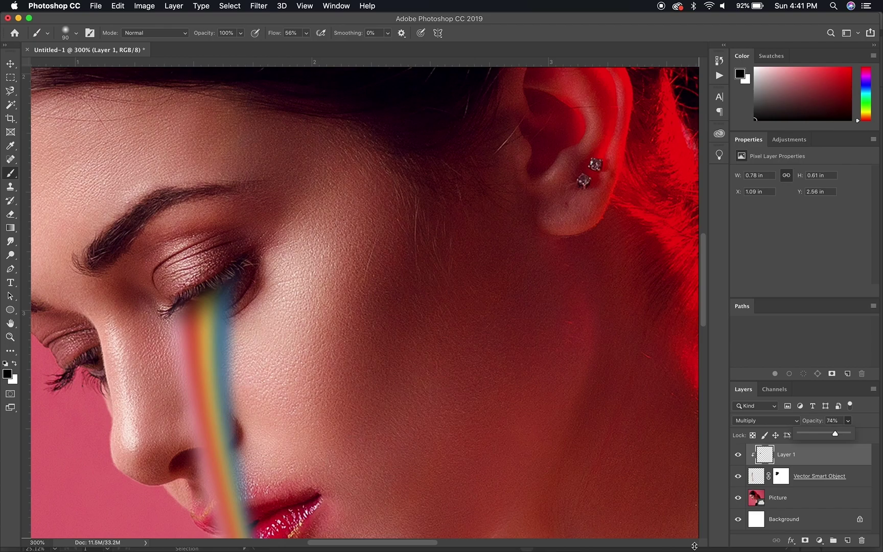
pyautogui.click(835, 486)
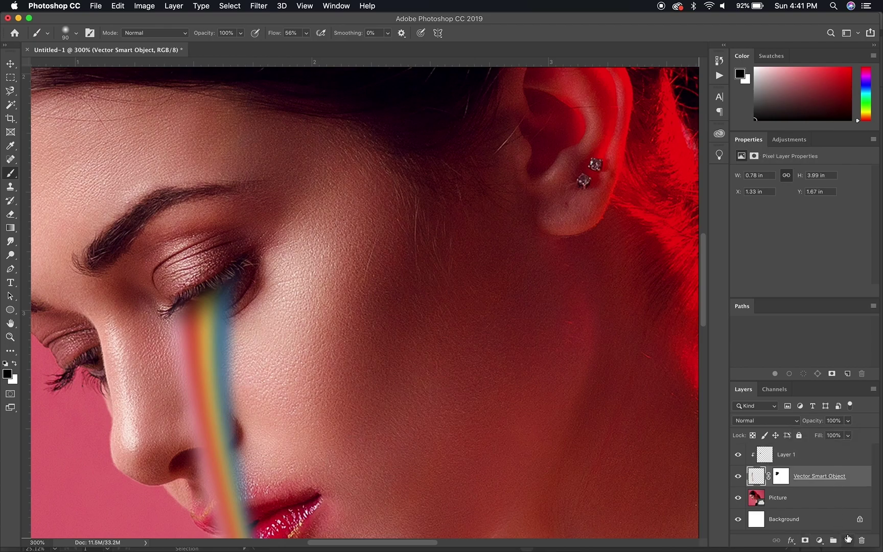
# Step: Add clipped Layer 2 and paint a Gaussian-blurred dark stroke from the lip corner
pyautogui.click(847, 540)
pyautogui.scroll(-1, 280, 525)
pyautogui.scroll(-3, 280, 525)
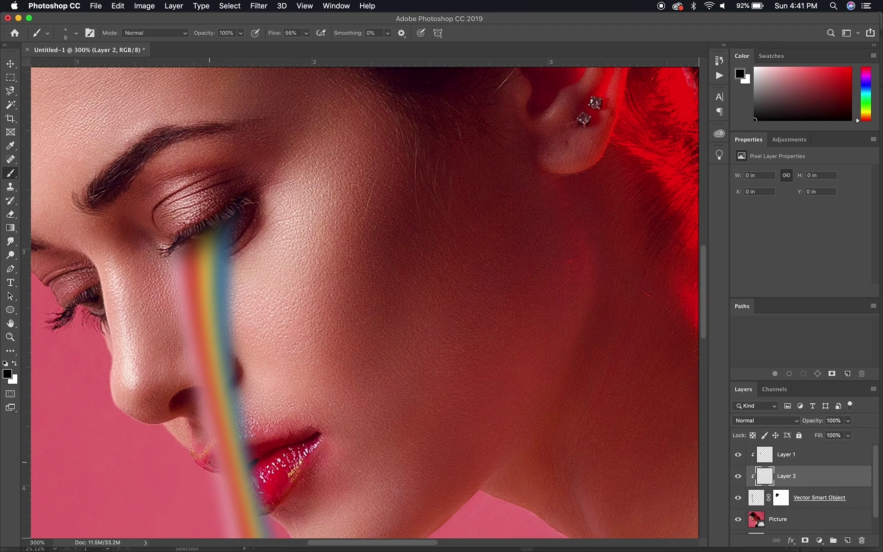
pyautogui.moveTo(221, 457); pyautogui.dragTo(256, 448)
pyautogui.click(260, 6)
pyautogui.moveTo(263, 131)
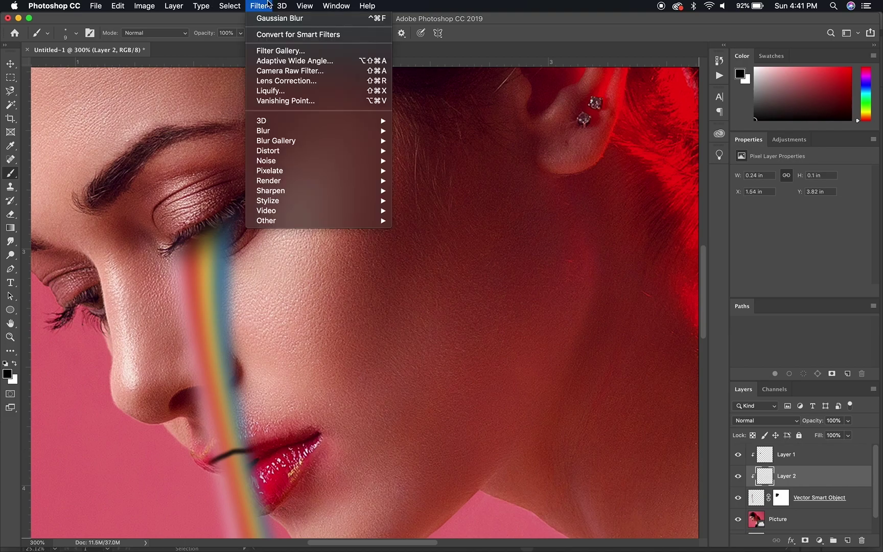
pyautogui.click(443, 172)
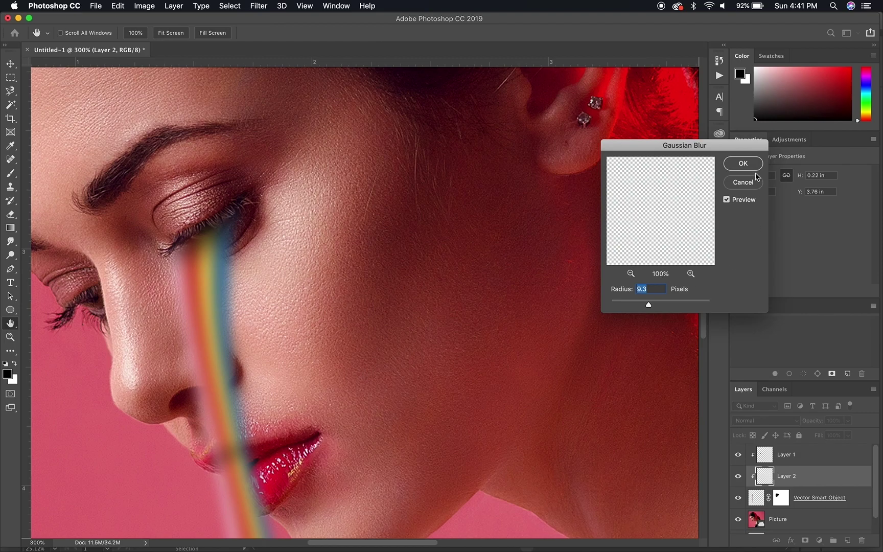
pyautogui.click(743, 164)
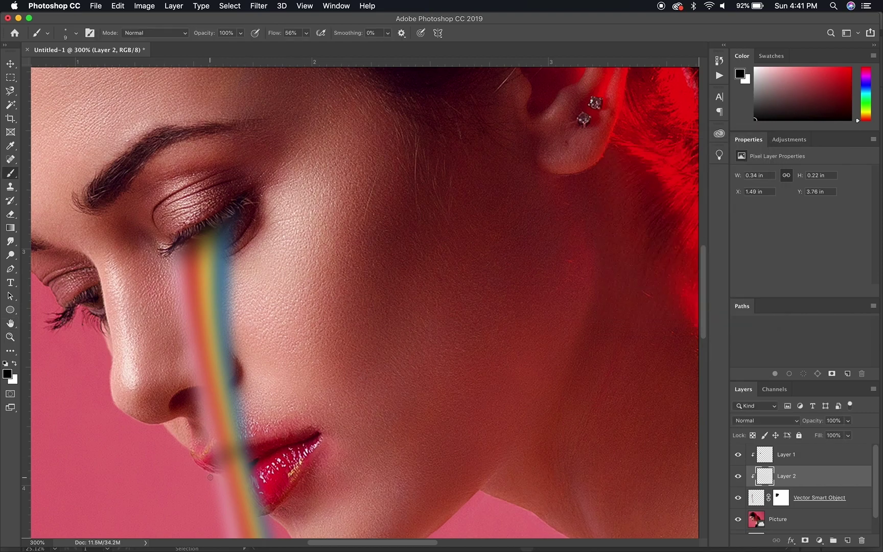
# Step: Try a dark stroke across the lips, then cancel its blur and undo it
pyautogui.moveTo(210, 478); pyautogui.dragTo(257, 460)
pyautogui.click(266, 4)
pyautogui.moveTo(264, 131)
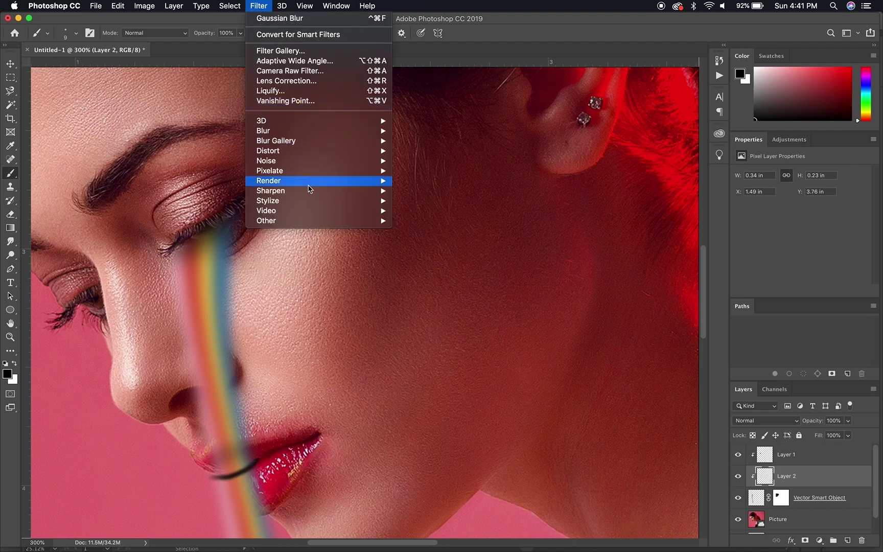
pyautogui.click(444, 173)
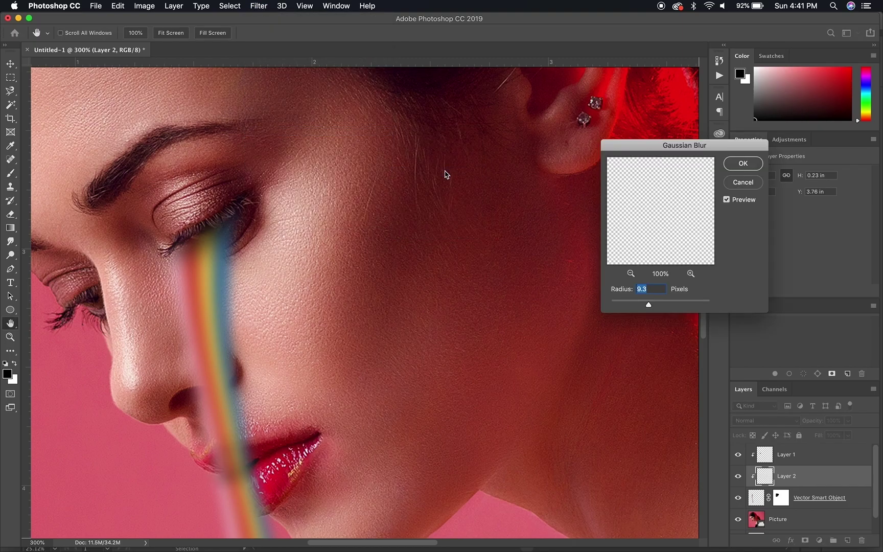
pyautogui.click(743, 182)
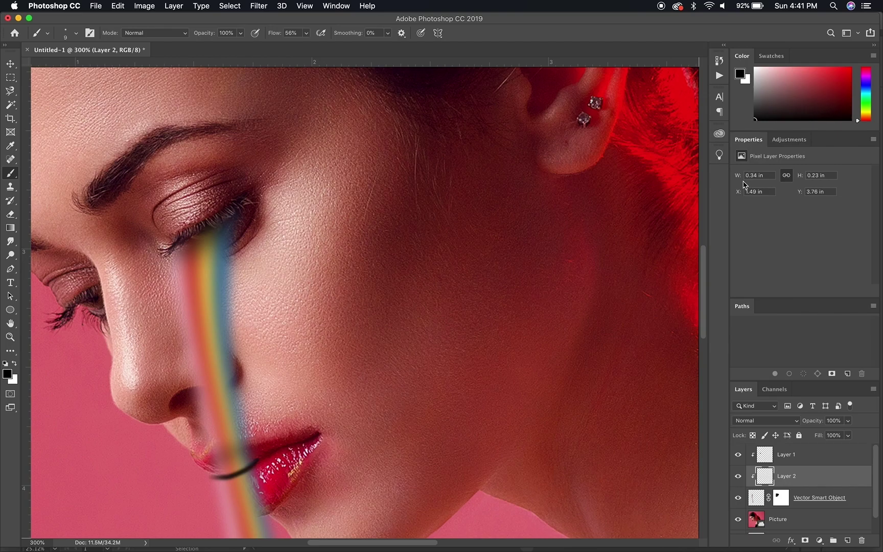
pyautogui.hotkey('ctrl', 'z')
# Step: Paint a curved, blurred dark shadow across the rainbow in Multiply mode, then add Layer 3
pyautogui.moveTo(204, 343)
pyautogui.mouseDown()
pyautogui.moveTo(236, 361)
pyautogui.moveTo(224, 386)
pyautogui.moveTo(182, 393)
pyautogui.mouseUp()
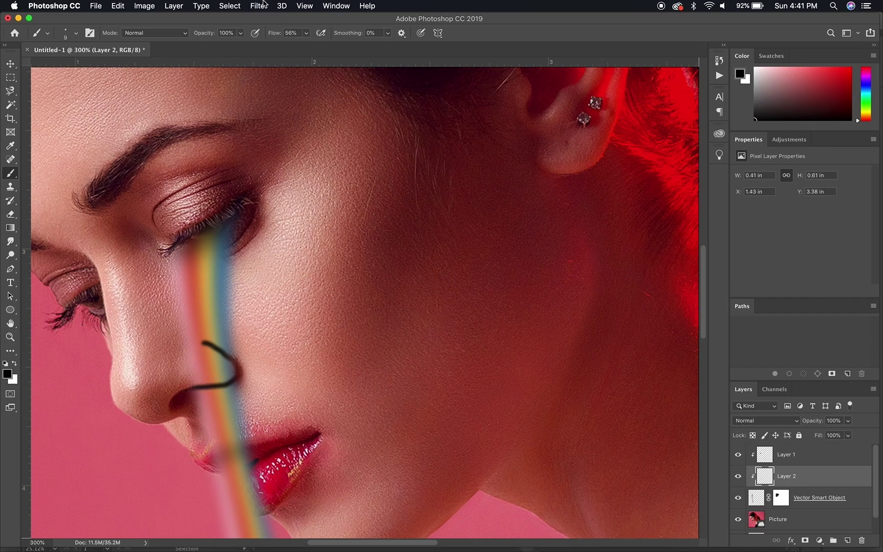
pyautogui.click(259, 5)
pyautogui.moveTo(263, 131)
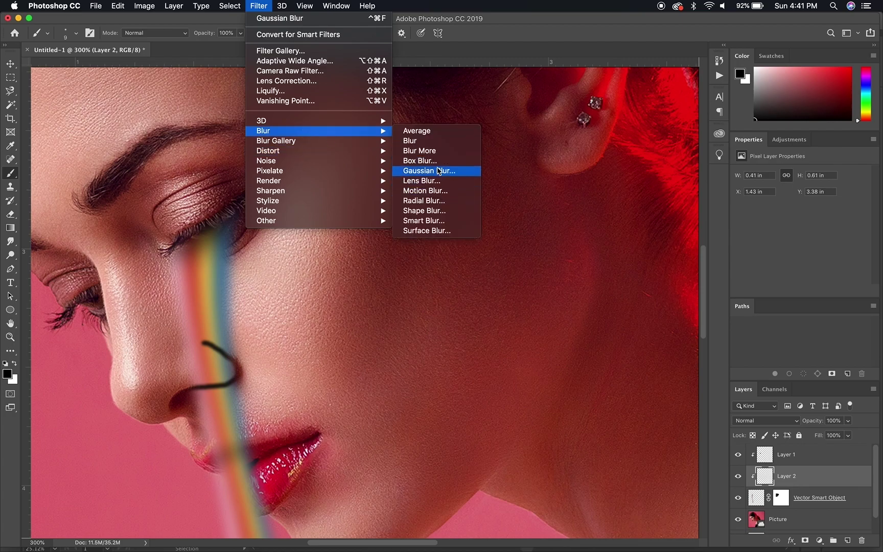
pyautogui.click(432, 171)
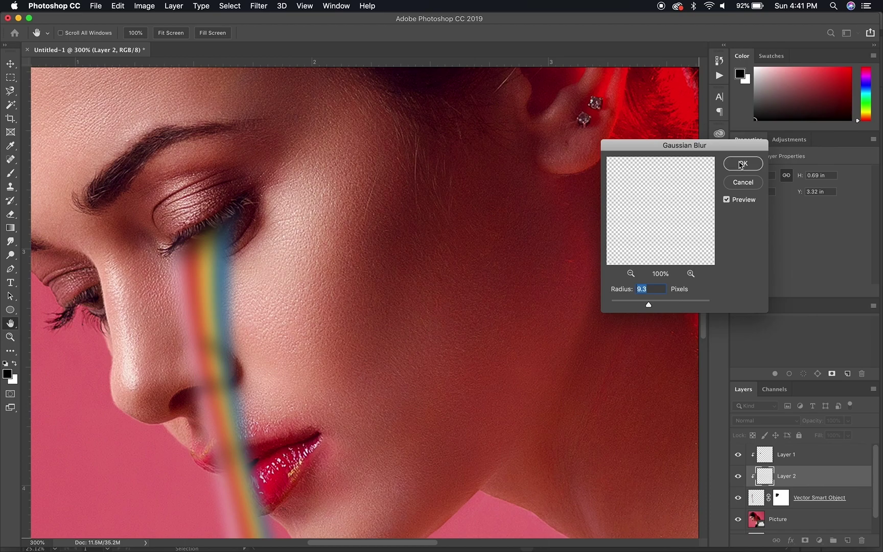
pyautogui.click(743, 165)
pyautogui.click(769, 422)
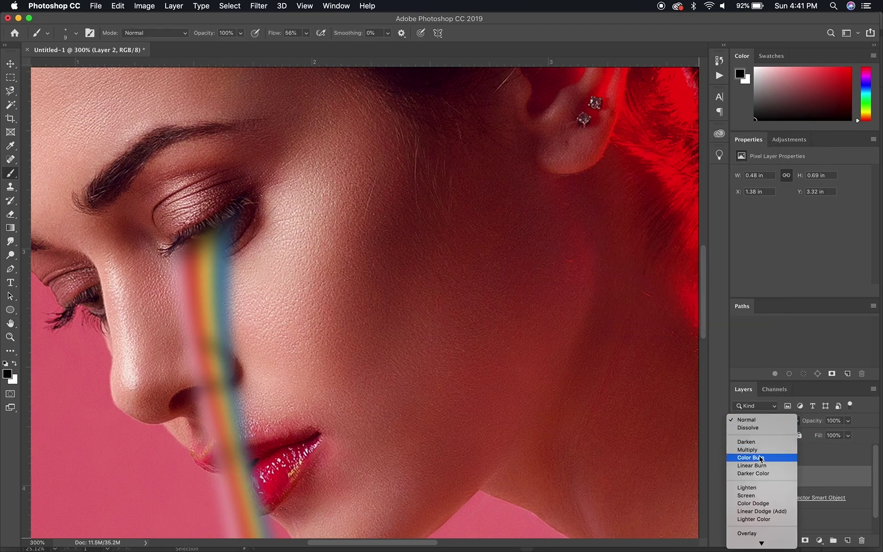
pyautogui.click(760, 451)
pyautogui.click(848, 538)
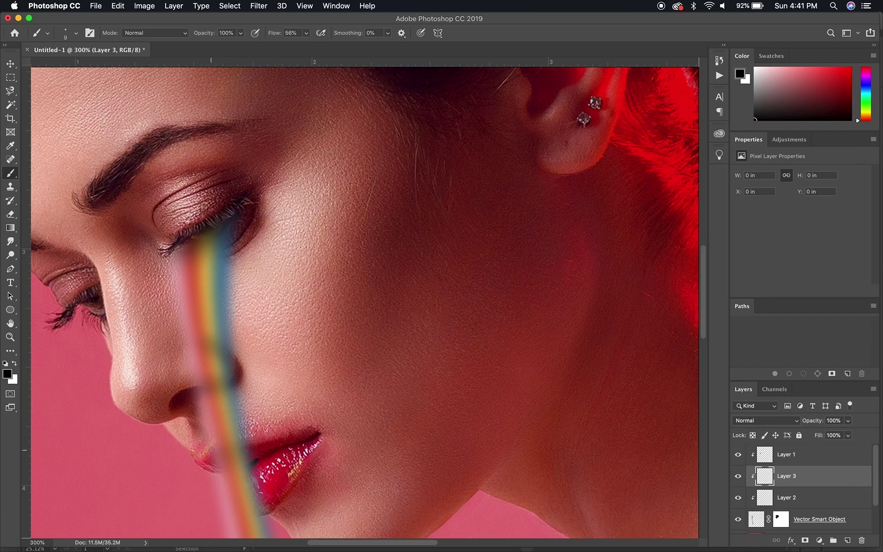
# Step: Paint a white highlight stroke across the upper lip on Layer 3
pyautogui.press('x')
pyautogui.moveTo(213, 446); pyautogui.dragTo(254, 436)
pyautogui.press('super+z')
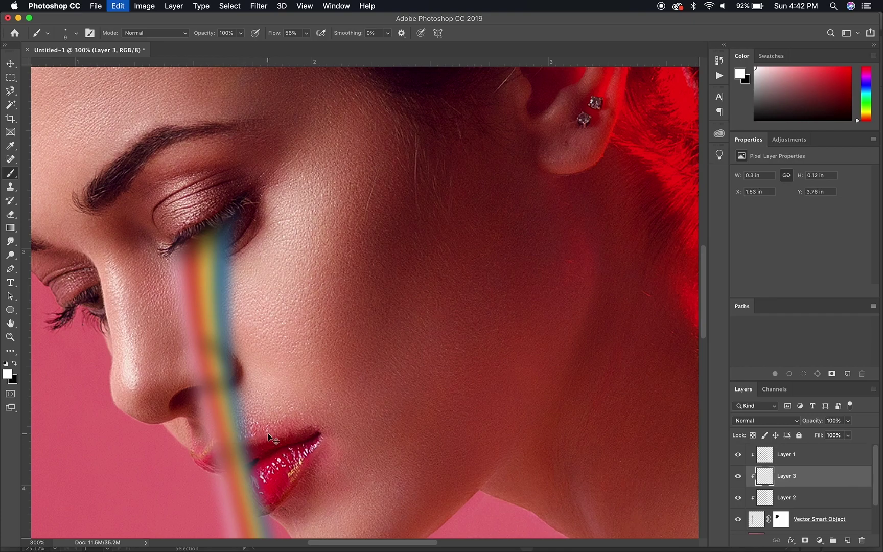
pyautogui.moveTo(243, 435); pyautogui.dragTo(211, 444)
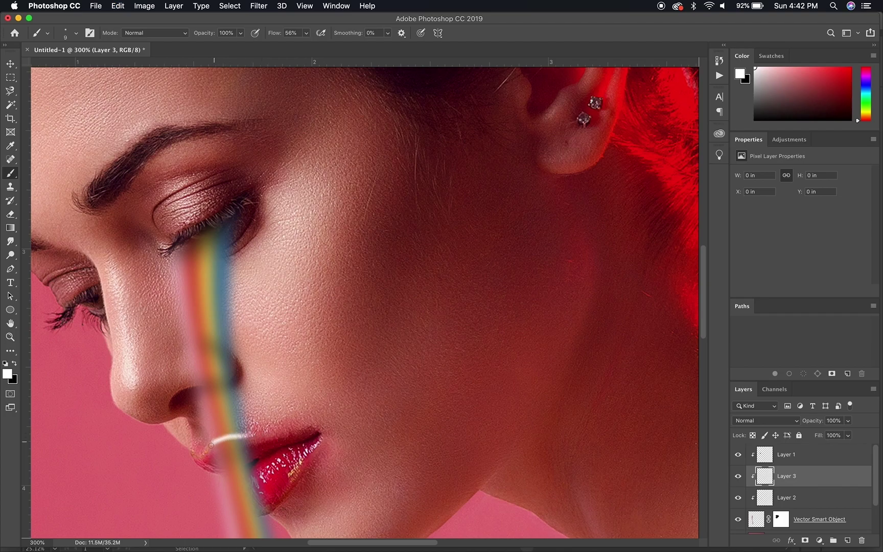
# Step: Soften the highlight with a 5.6 px Gaussian Blur
pyautogui.click(257, 5)
pyautogui.moveTo(263, 130)
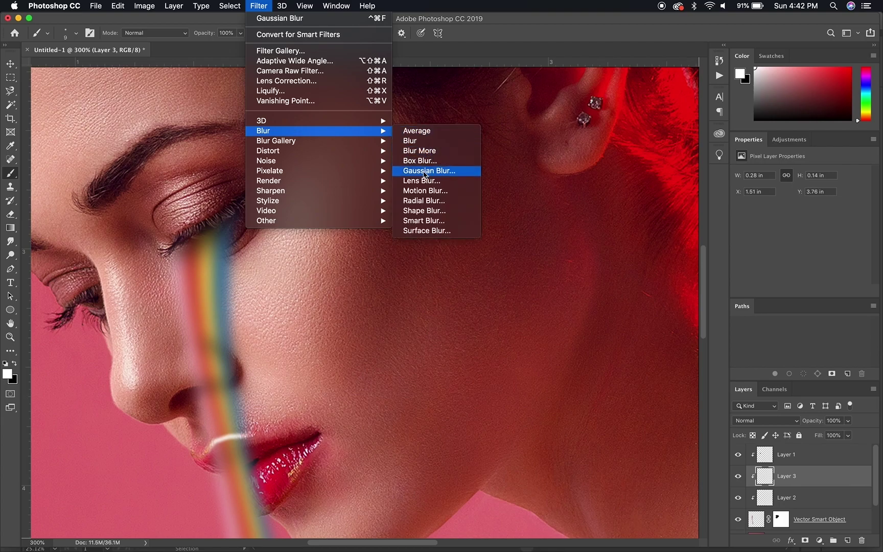
pyautogui.click(424, 172)
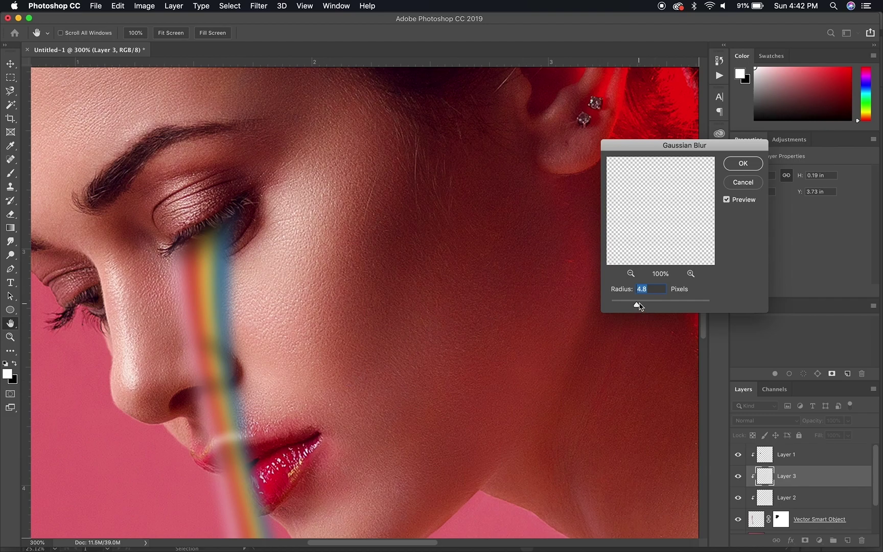
pyautogui.click(746, 170)
pyautogui.click(747, 170)
pyautogui.press('b')
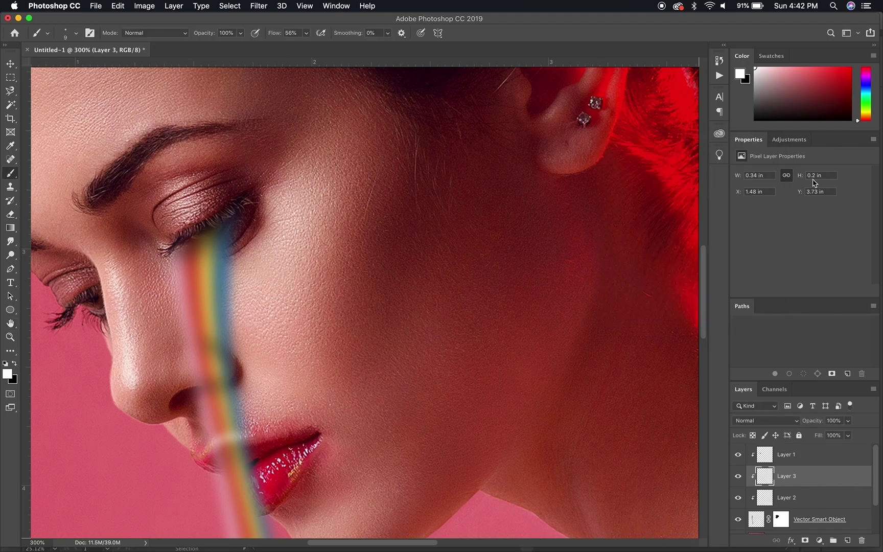
# Step: Blend the highlight layer in Screen mode at 61% opacity
pyautogui.click(758, 421)
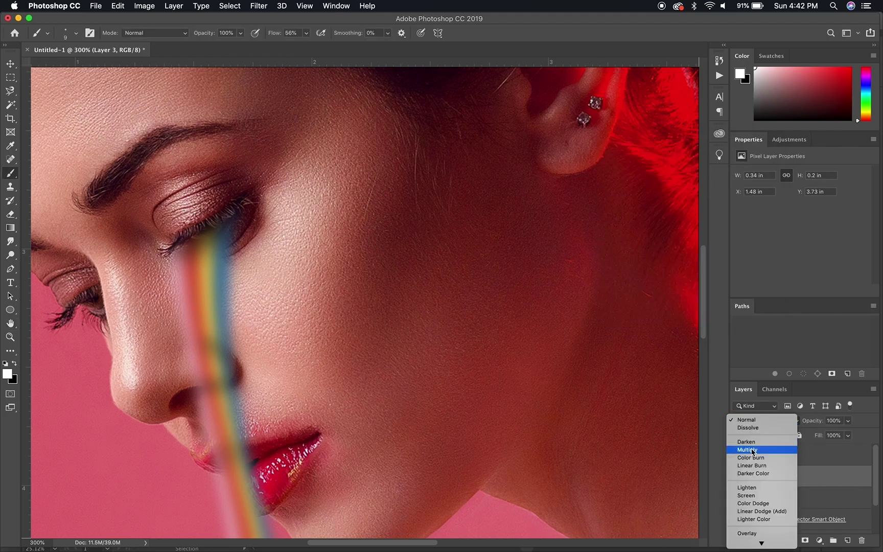
pyautogui.click(752, 497)
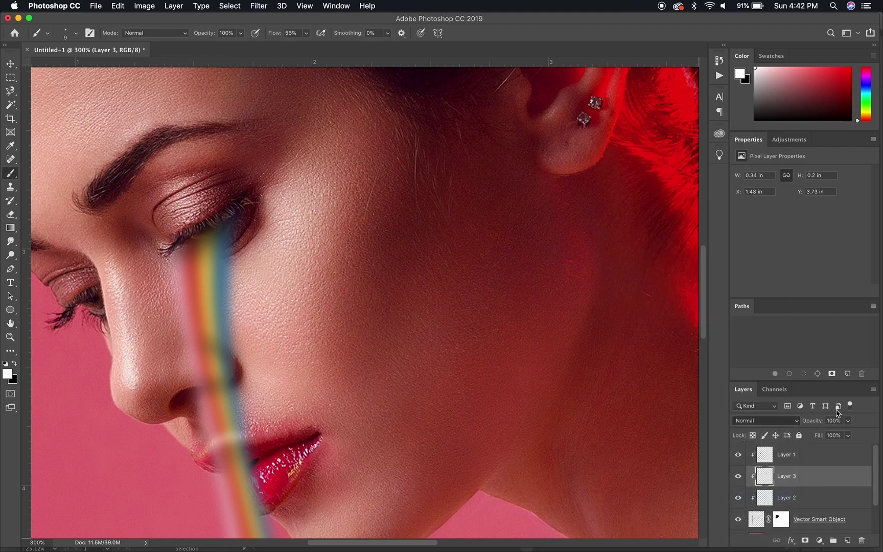
pyautogui.moveTo(848, 421)
pyautogui.mouseDown()
pyautogui.moveTo(823, 434)
pyautogui.moveTo(830, 434)
pyautogui.mouseUp()
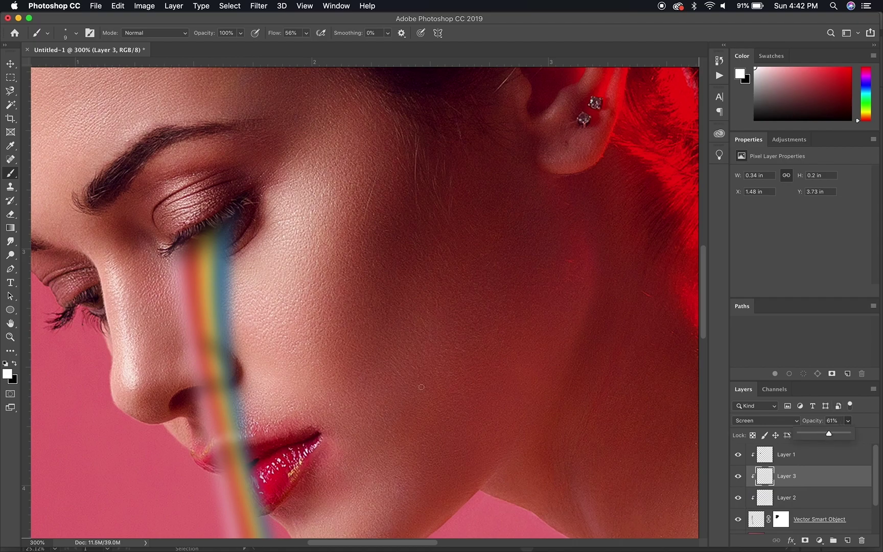
pyautogui.press('super+minus')
pyautogui.press('super+minus')
pyautogui.press('super+plus')
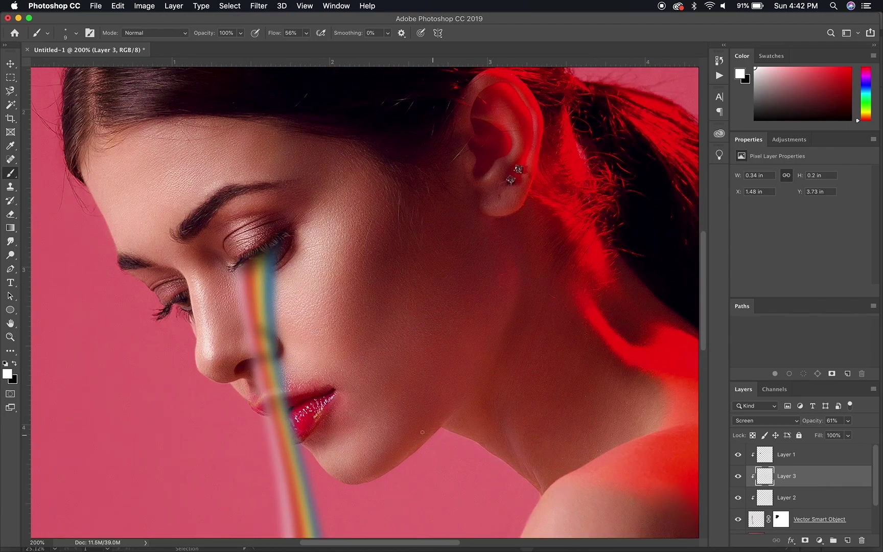
pyautogui.press('super+minus')
pyautogui.press('super+plus')
pyautogui.press('super+plus')
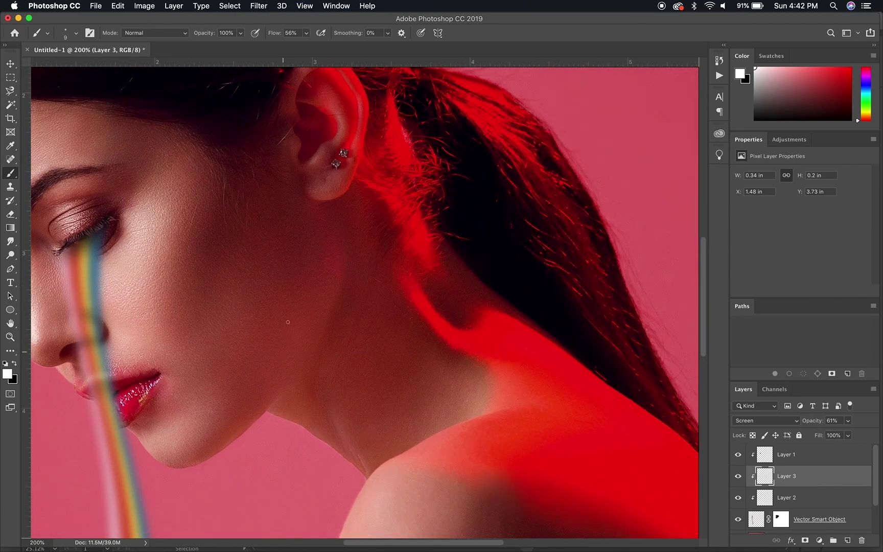
pyautogui.hscroll(-3, 287, 317)
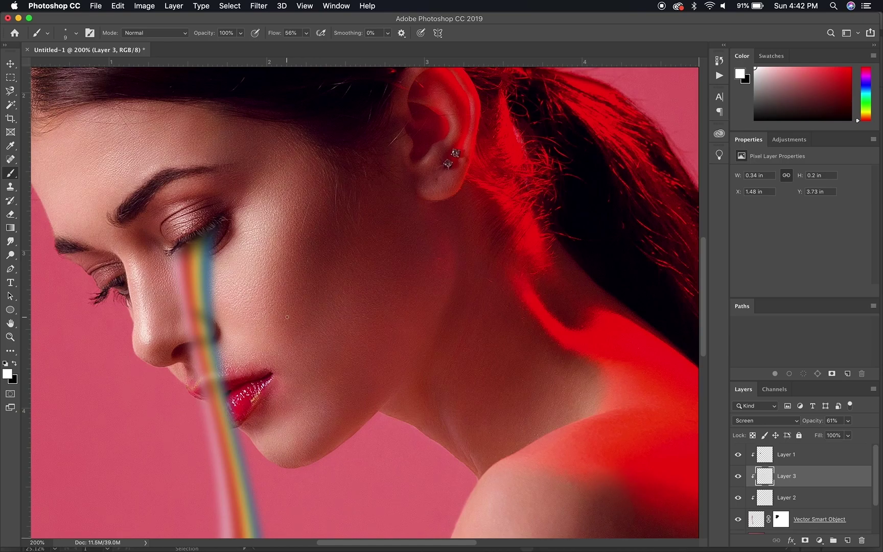
pyautogui.moveTo(314, 549)
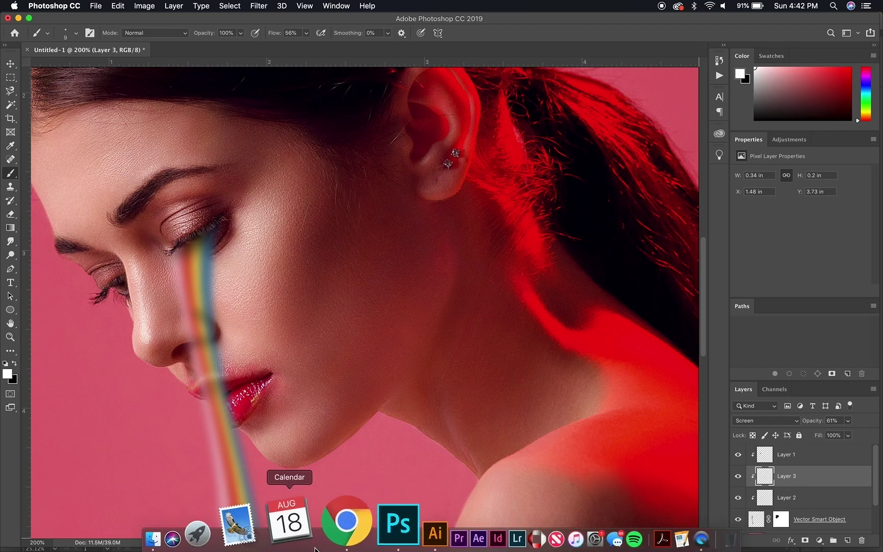
pyautogui.click(321, 521)
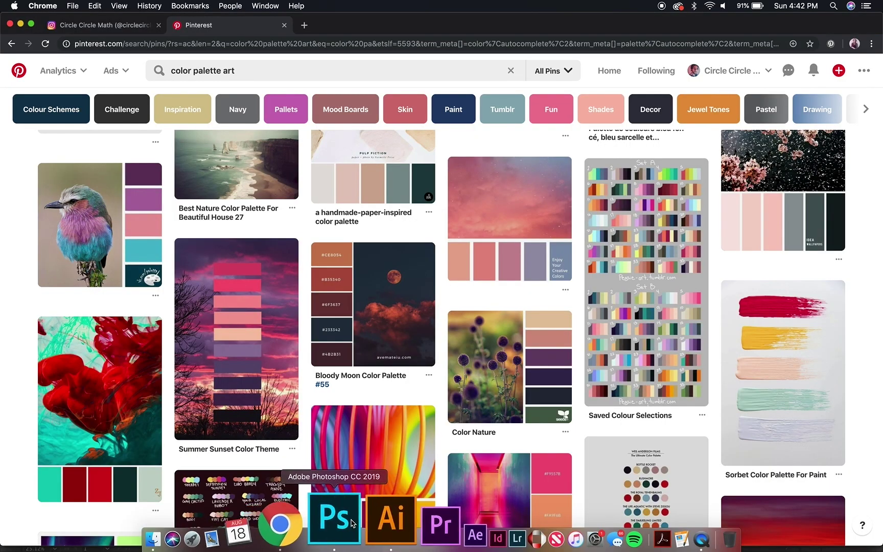
pyautogui.click(335, 519)
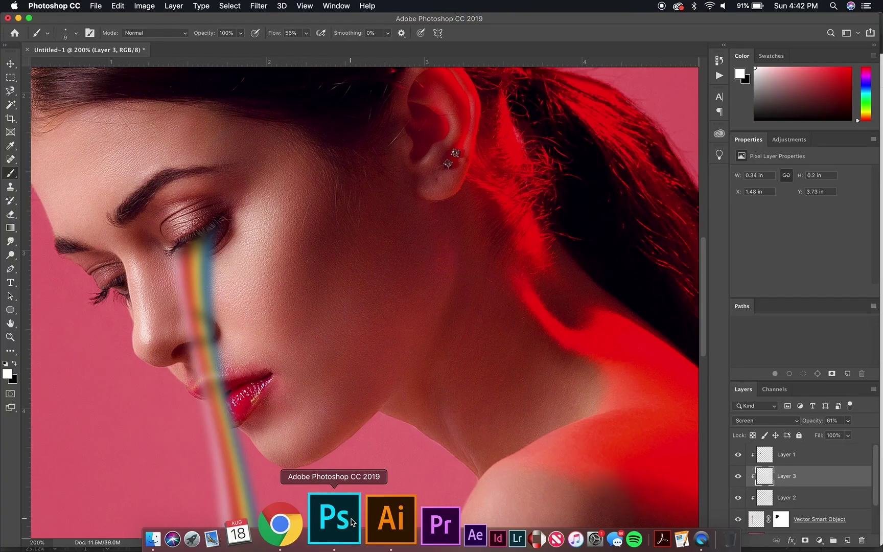